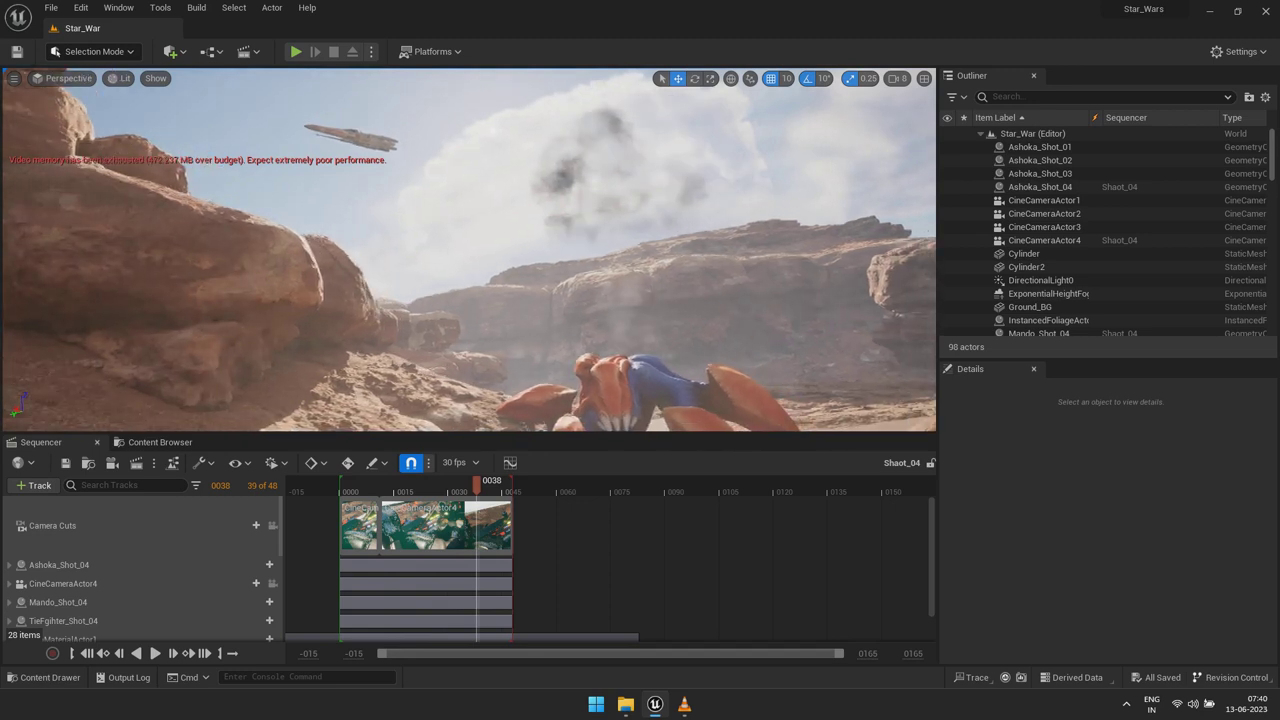
# Scrub Shaot_04 back toward its start, look up at the sky, and switch the viewport to Unlit
pyautogui.moveTo(476, 481)
pyautogui.mouseDown()
pyautogui.moveTo(329, 481)
pyautogui.moveTo(460, 512)
pyautogui.mouseUp()
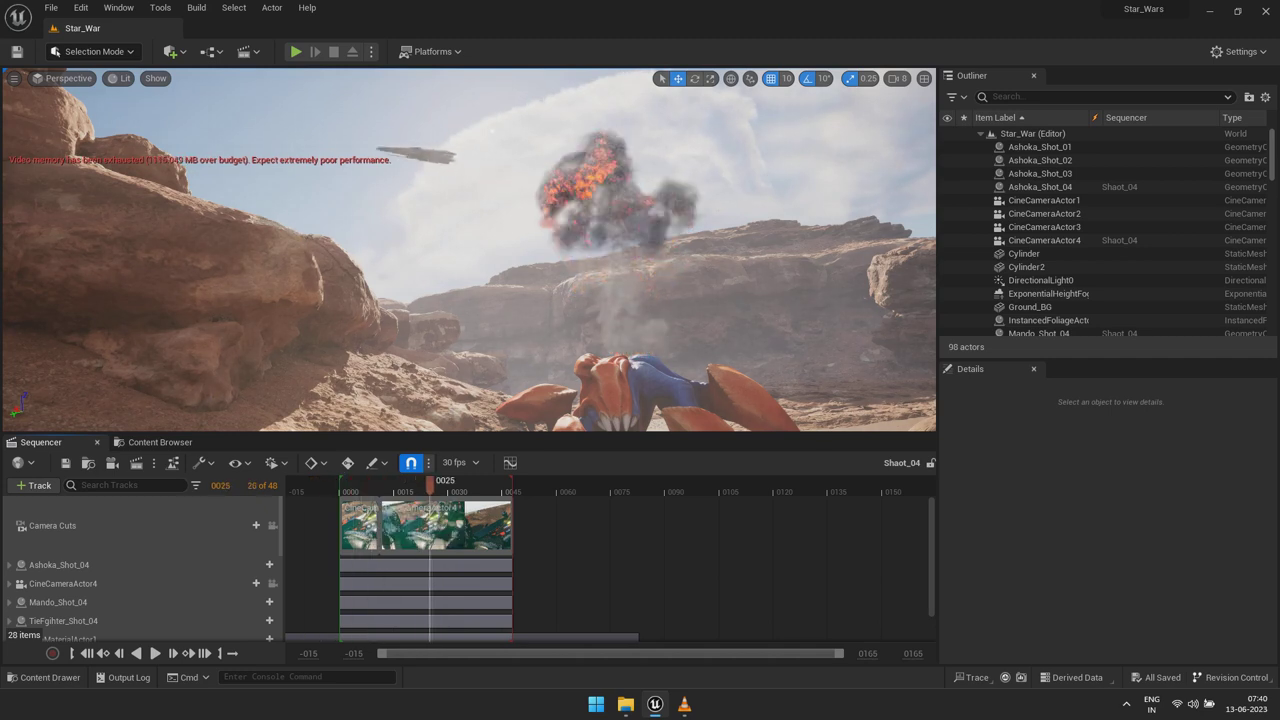
pyautogui.moveTo(500, 300)
pyautogui.mouseDown(button='right')
pyautogui.moveTo(420, 220)
pyautogui.moveTo(450, 200)
pyautogui.moveTo(430, 210)
pyautogui.mouseUp(button='right')
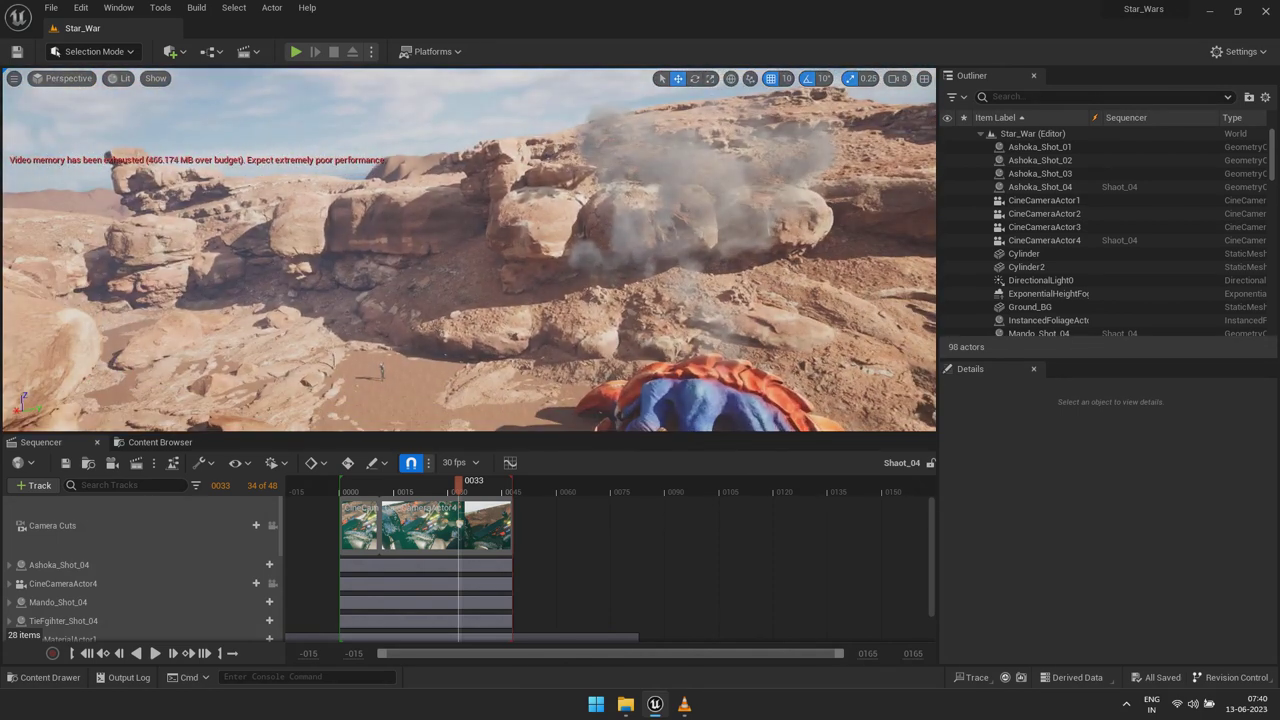
pyautogui.click(120, 78)
pyautogui.click(120, 78)
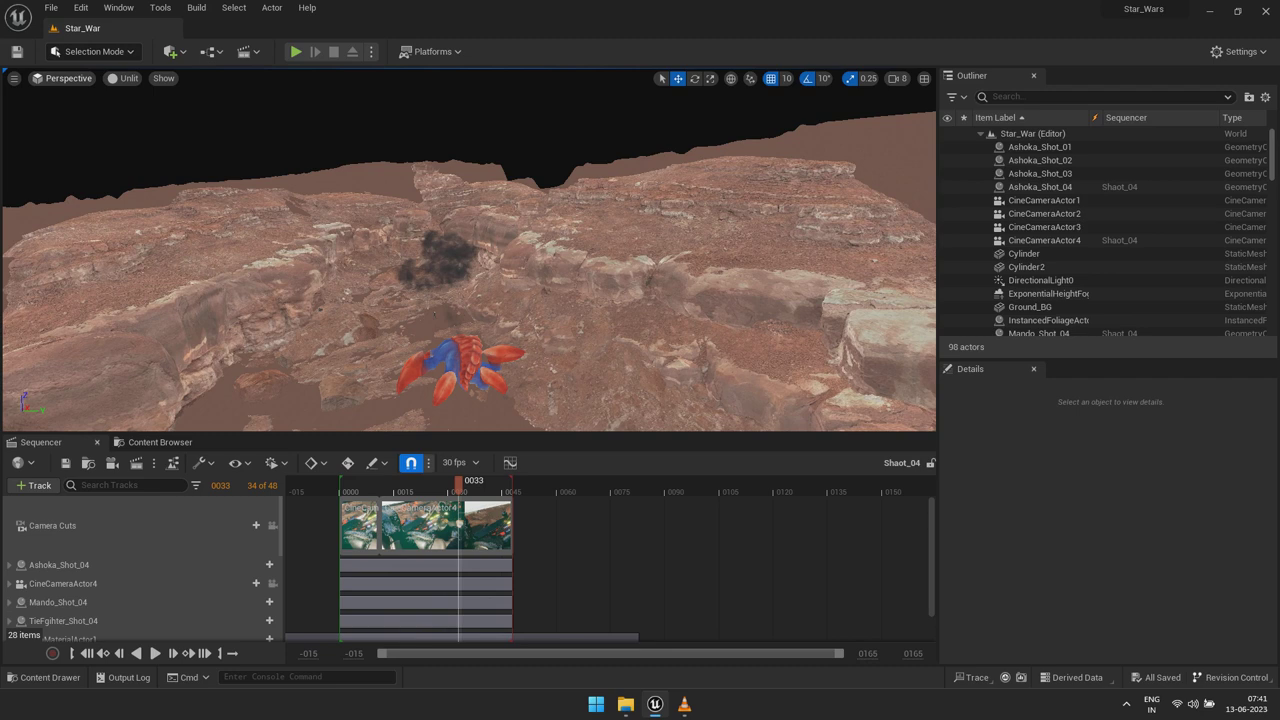
# Return the viewport to Lit rendering and show the Cam folder's level sequences
pyautogui.click(125, 78)
pyautogui.click(145, 117)
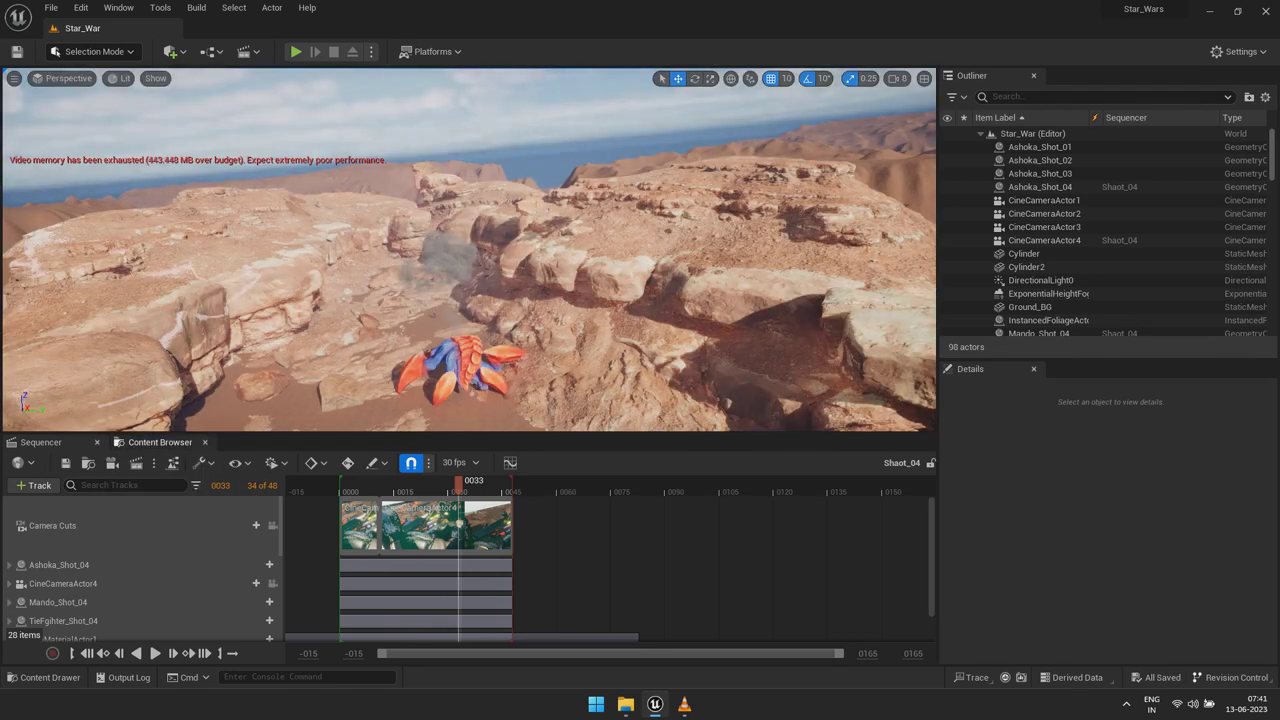
pyautogui.click(155, 442)
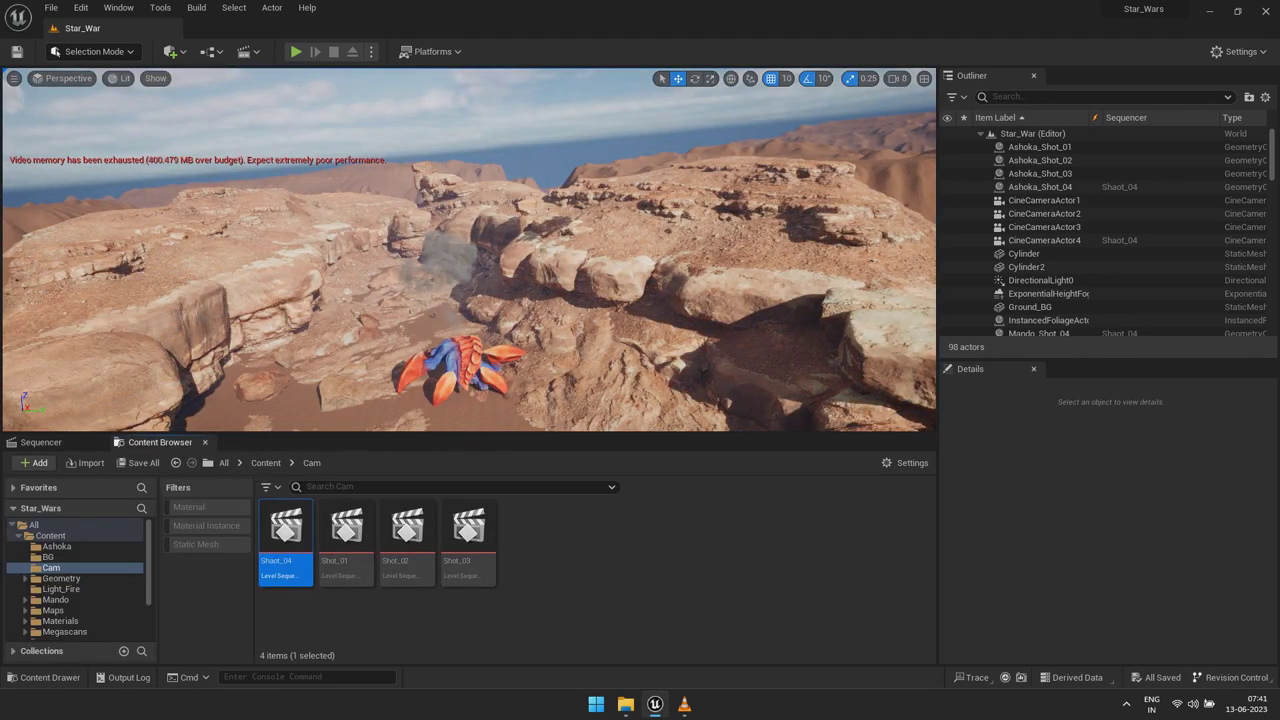
# Look through CineCameraActor4, preview the Shaot_04 sequence, then close its timeline
pyautogui.click(65, 78)
pyautogui.click(103, 255)
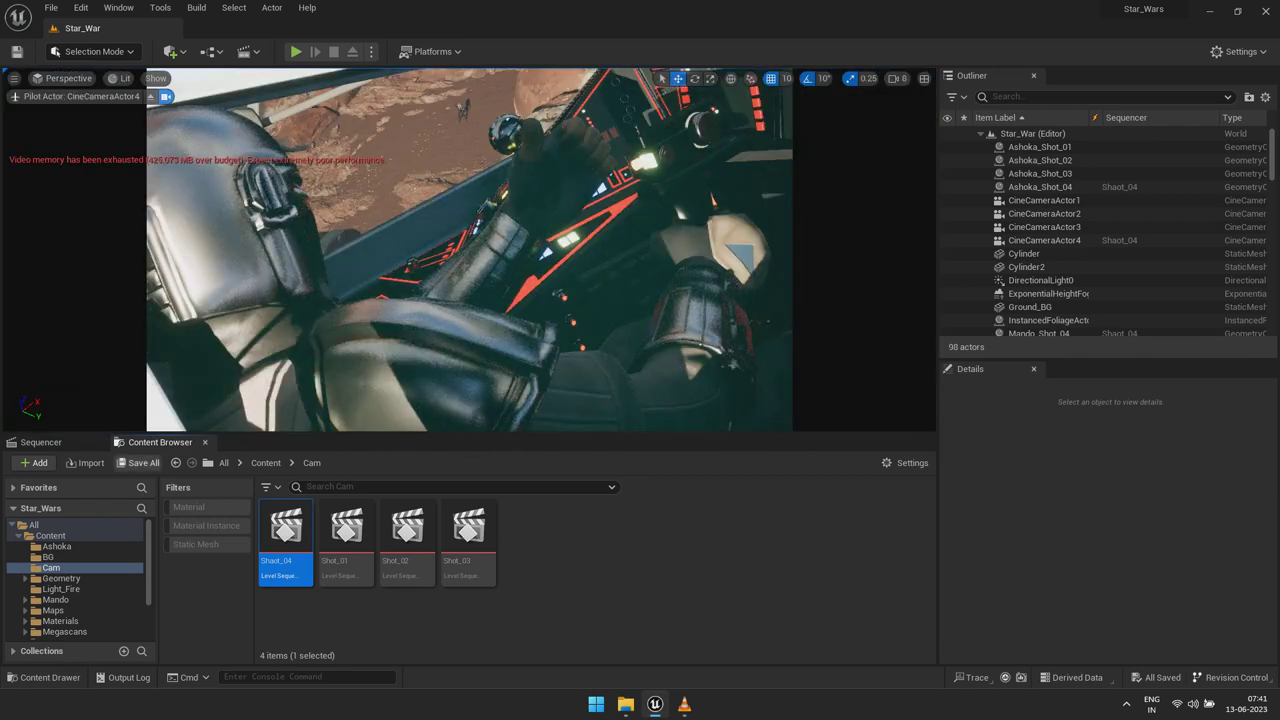
pyautogui.click(41, 442)
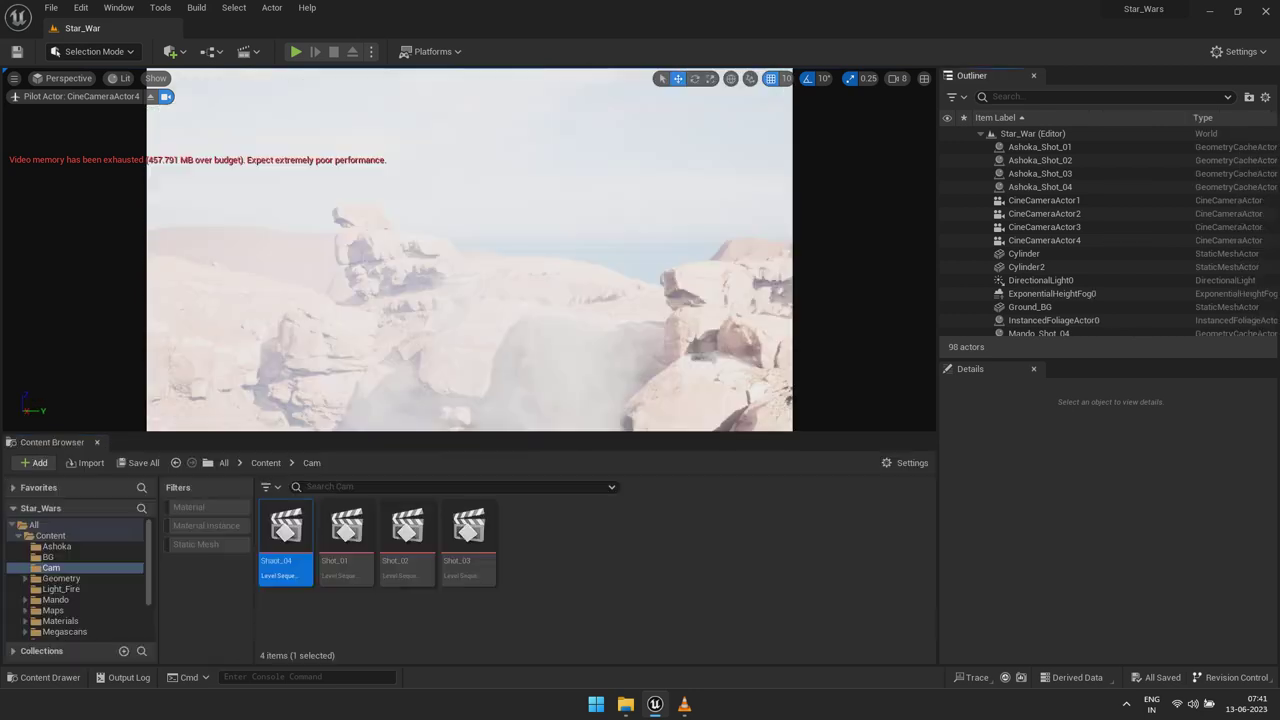
pyautogui.click(97, 442)
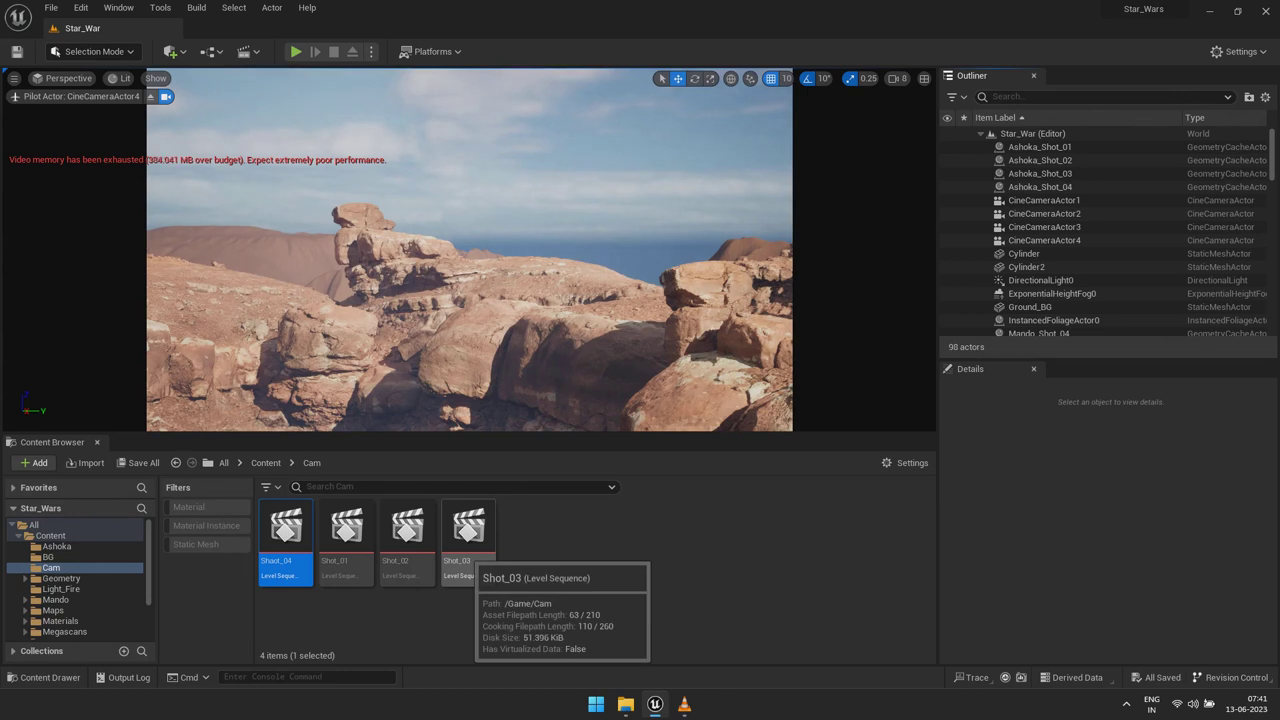
# Open Shot_03, turn off Visible and Cast Shadow on Ashoka_Shot_04, then select Ashoka_Shot_03
pyautogui.doubleClick(466, 545)
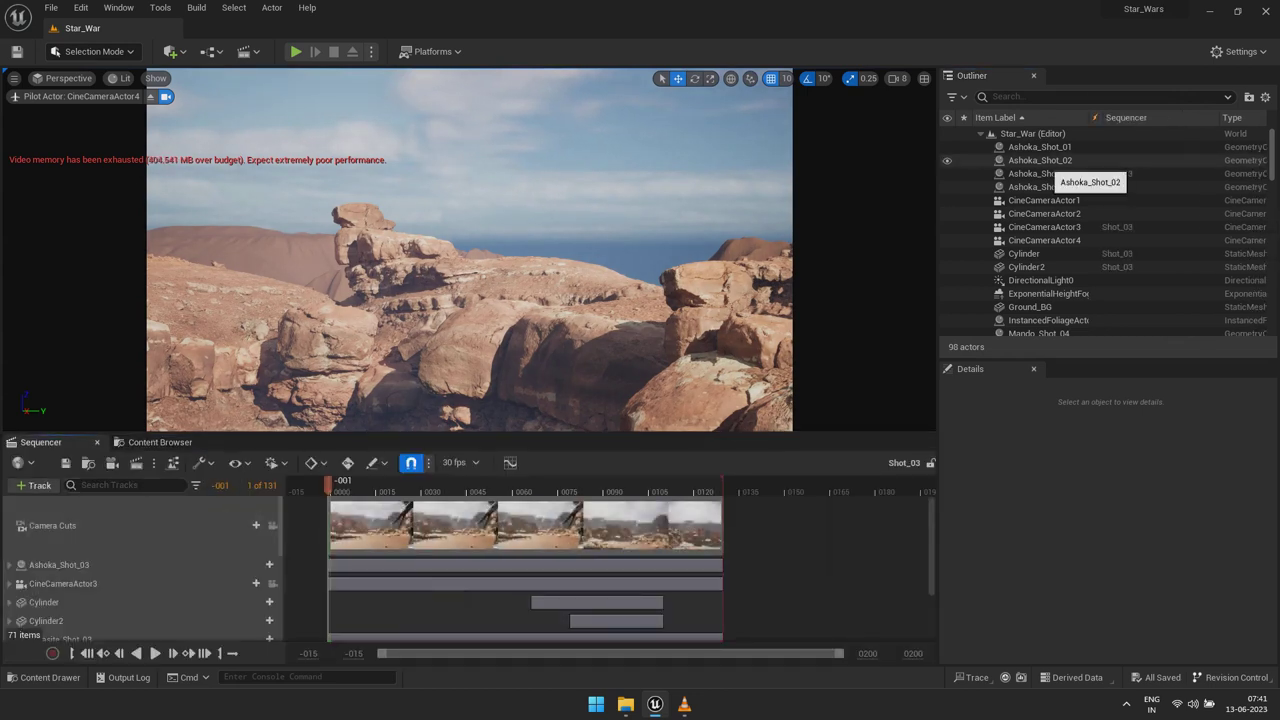
pyautogui.click(1040, 187)
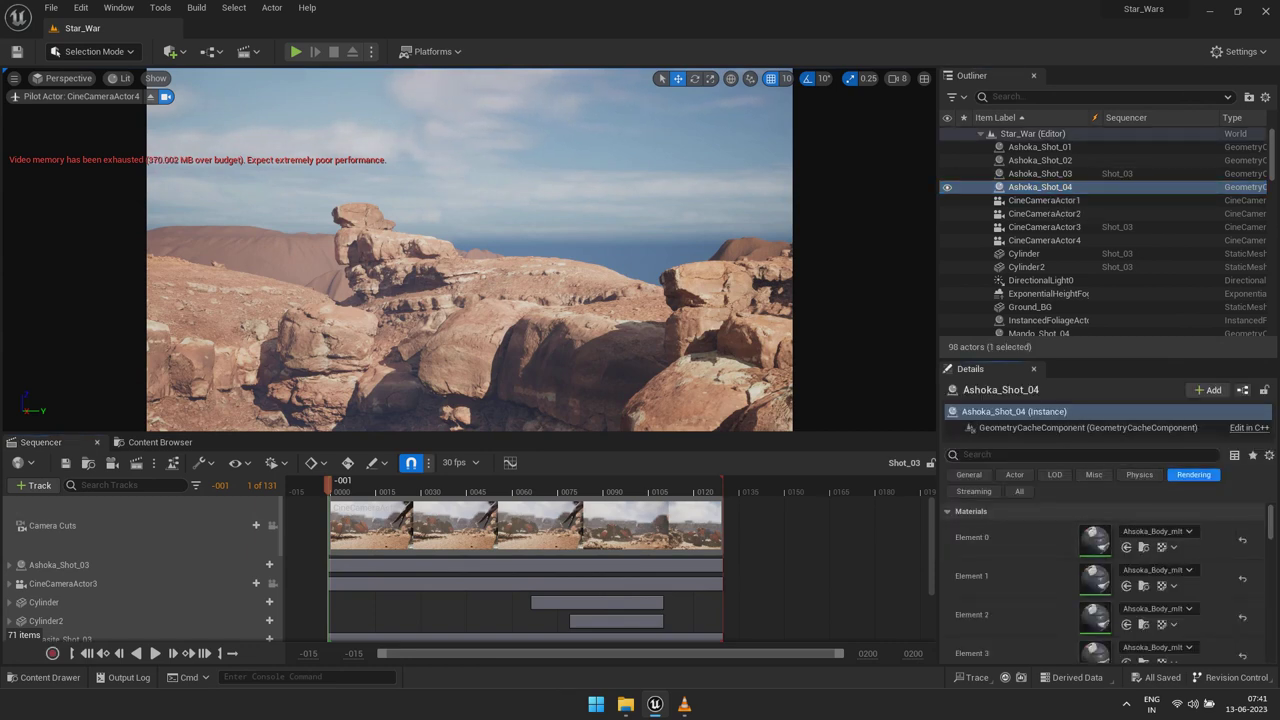
pyautogui.scroll(-2, 1256, 584)
pyautogui.scroll(-10, 1256, 584)
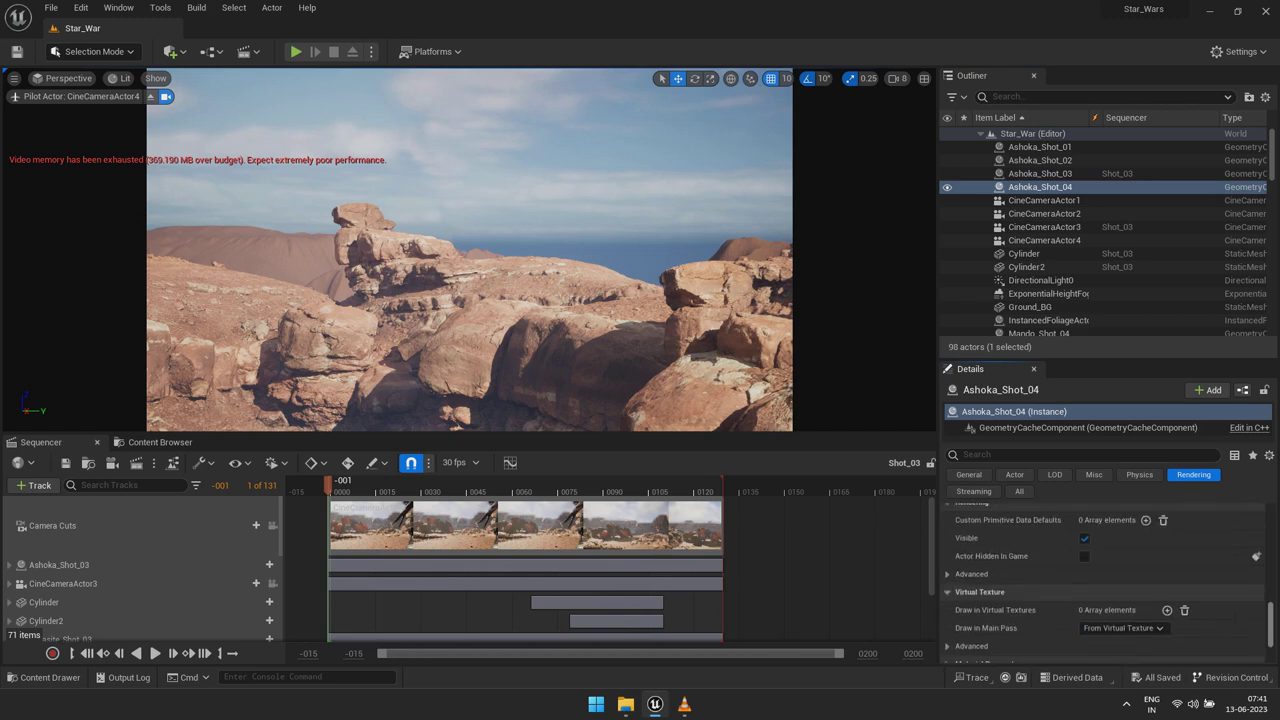
pyautogui.scroll(3, 1100, 583)
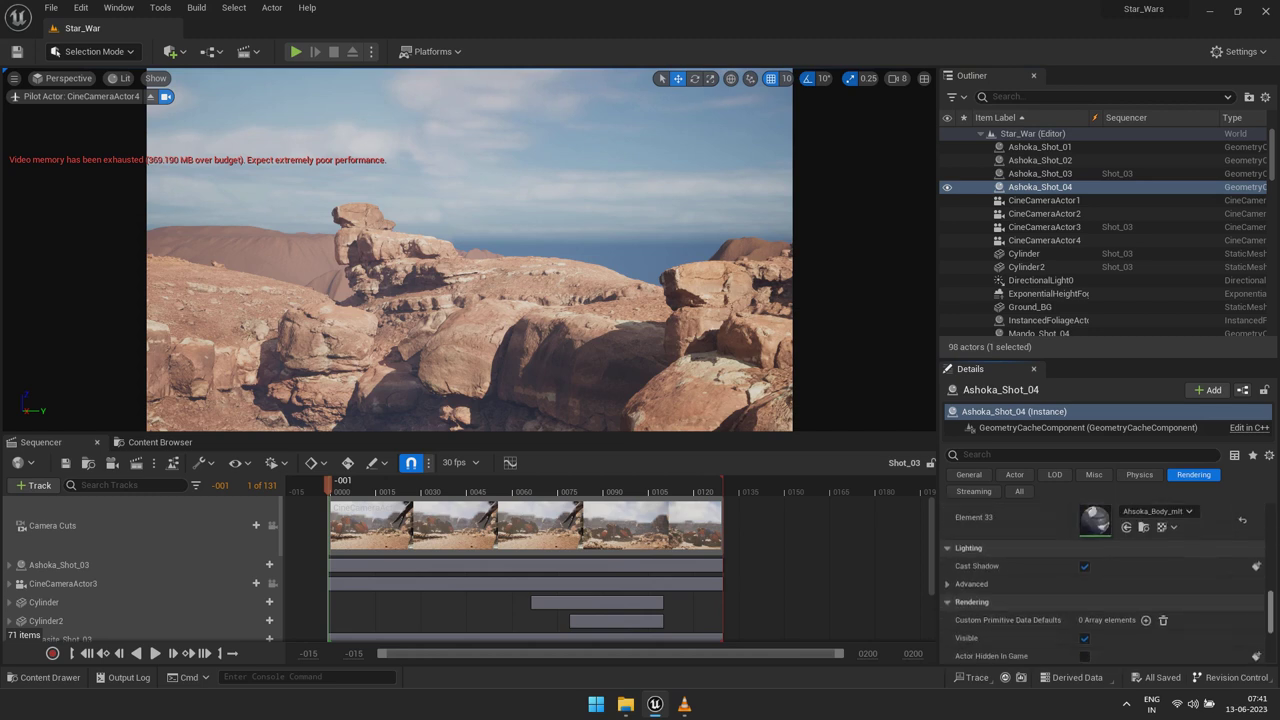
pyautogui.click(1084, 638)
pyautogui.click(1084, 566)
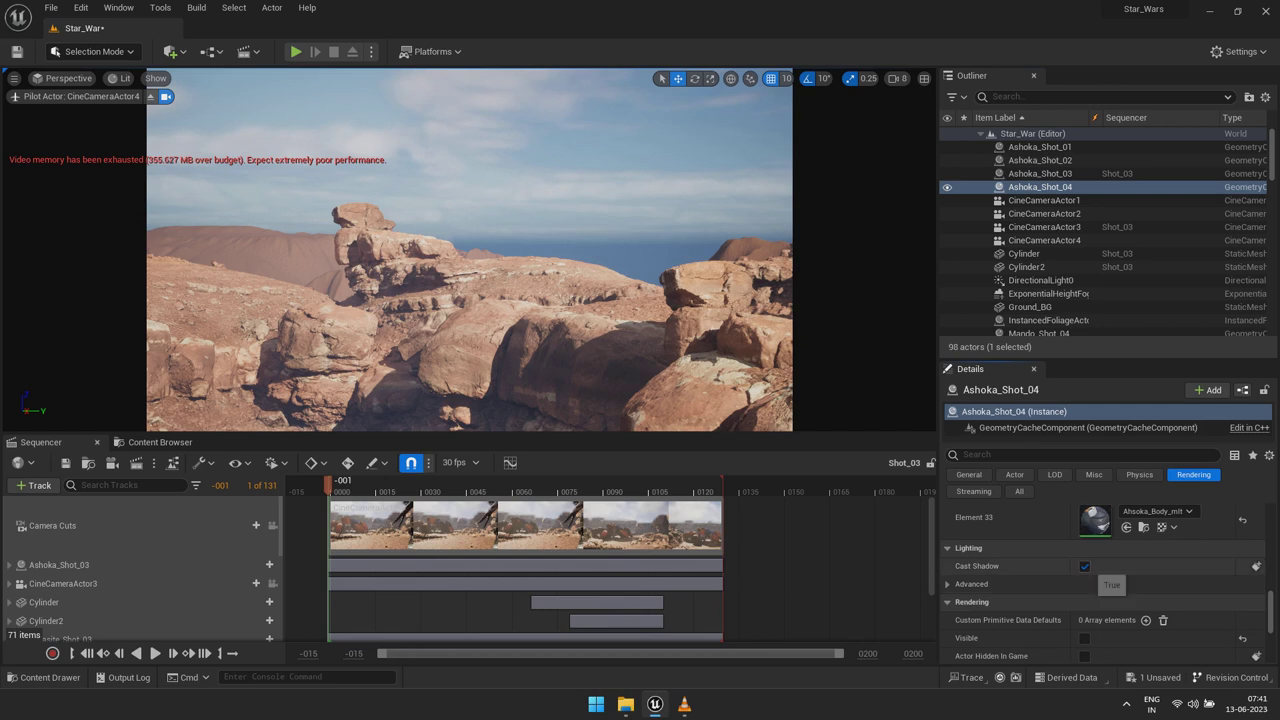
pyautogui.click(1040, 174)
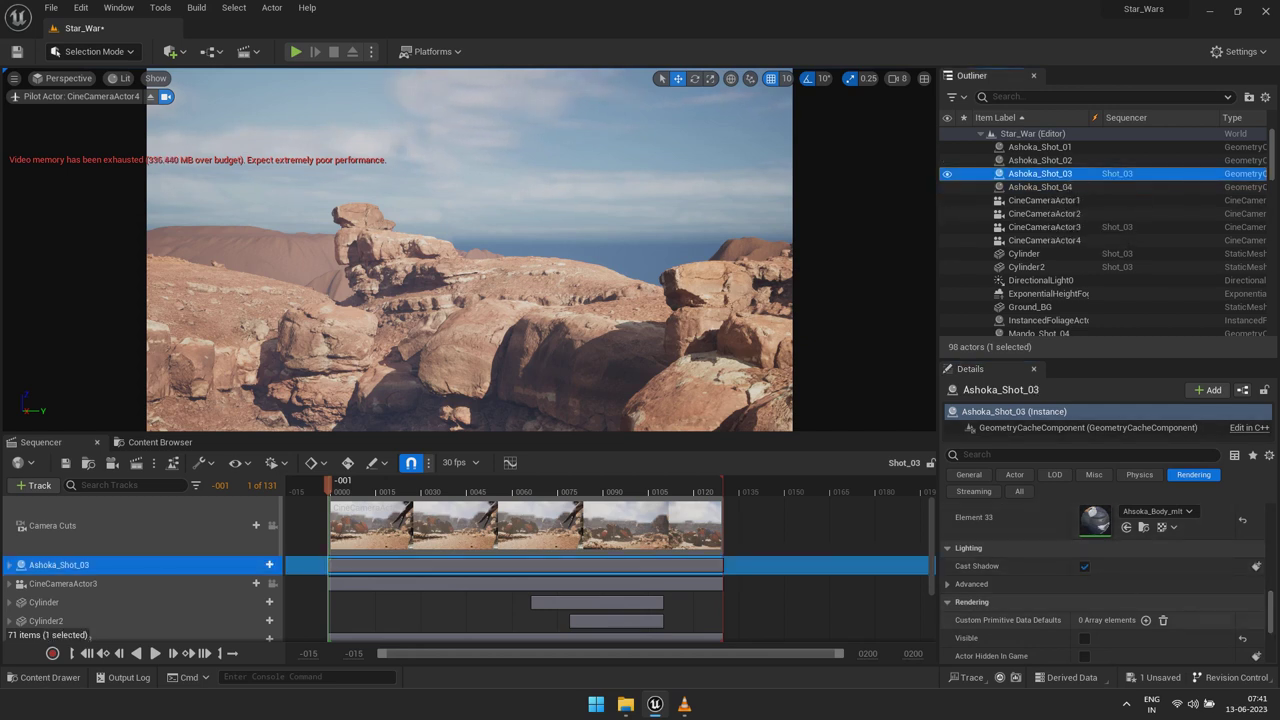
# Make Ashoka_Shot_03 visible and play Shot_03 through CineCameraActor3
pyautogui.click(1084, 638)
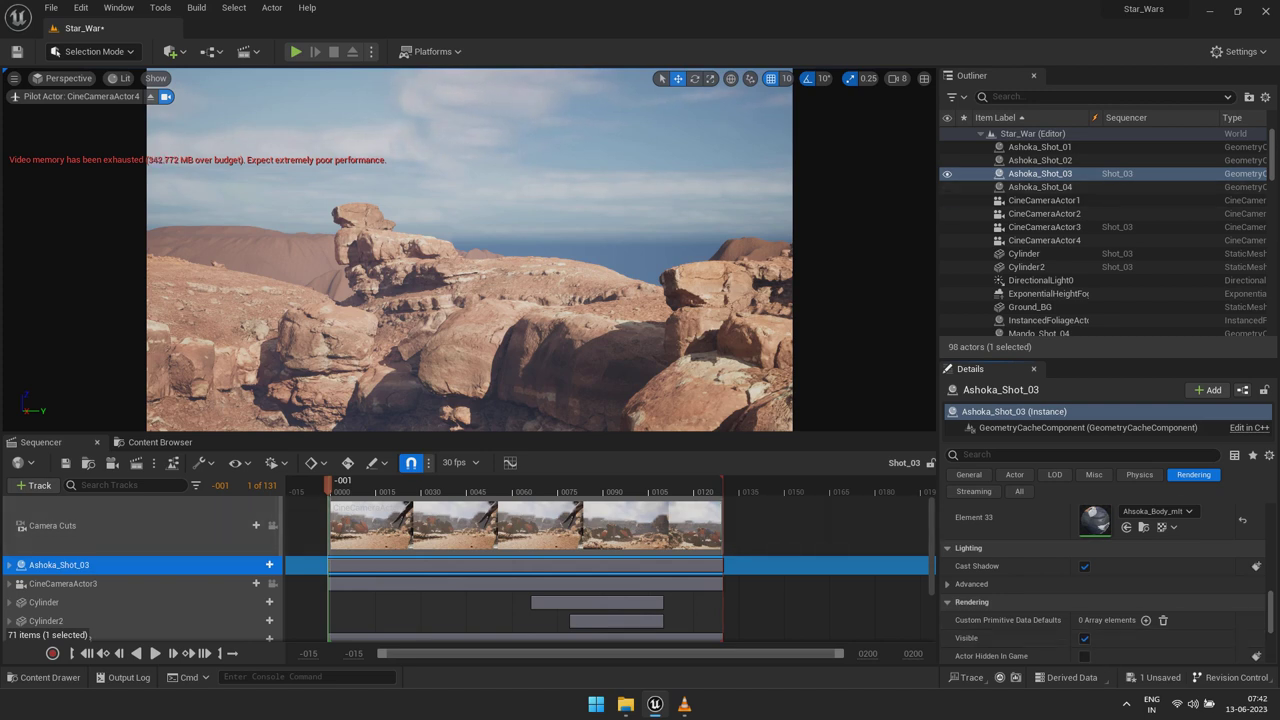
pyautogui.click(64, 78)
pyautogui.click(120, 241)
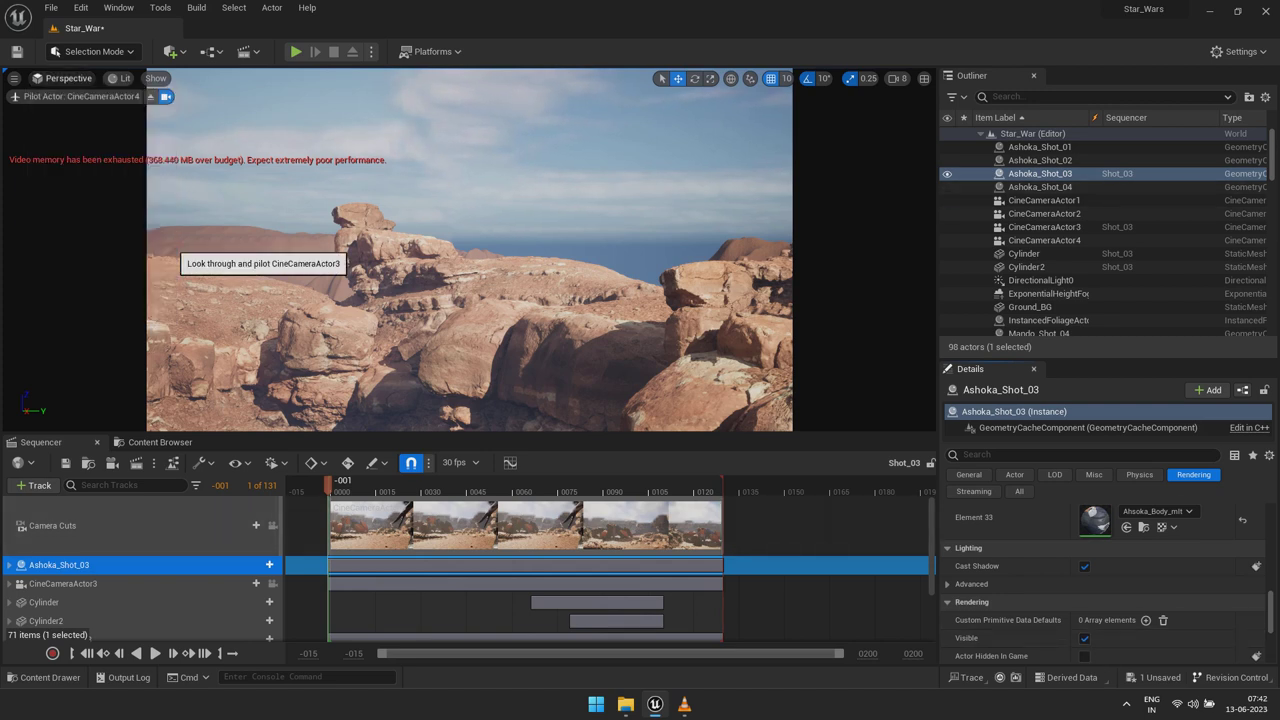
pyautogui.press('space')
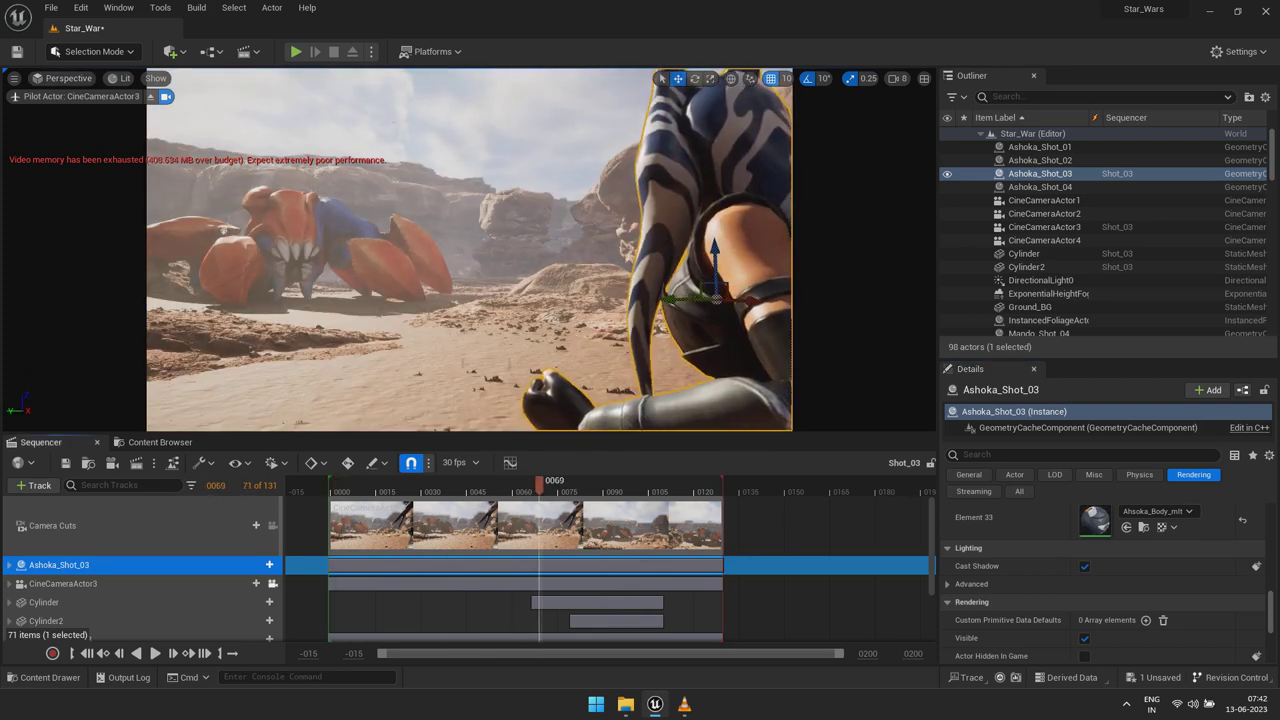
# Turn off Cast Shadow and Visible for parasite_shot_04, then select Parasite_Shot_03
pyautogui.click(300, 250)
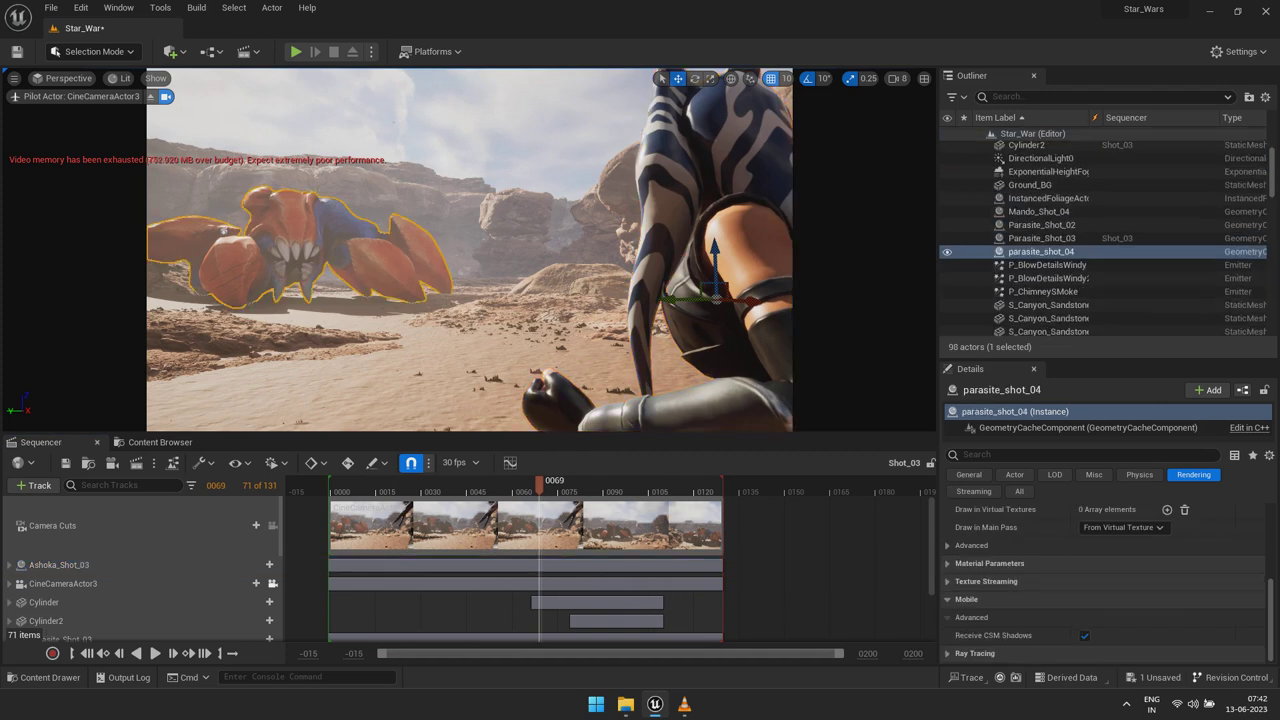
pyautogui.click(1055, 252)
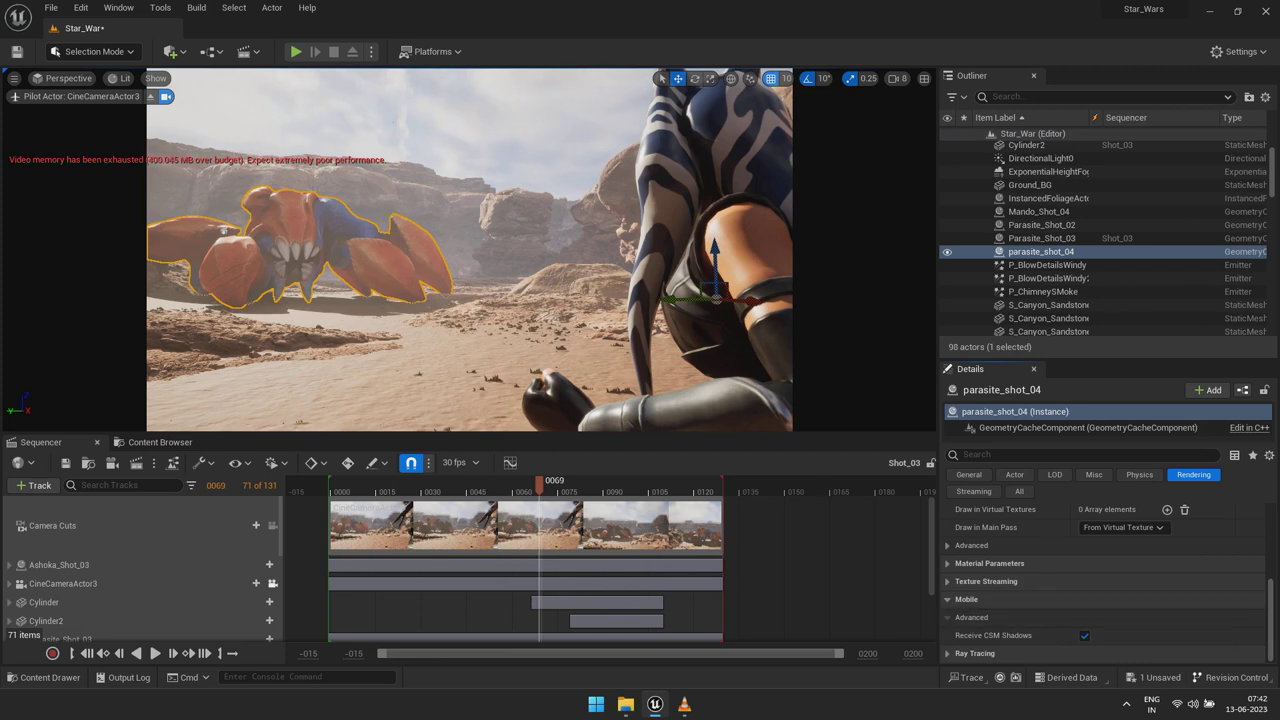
pyautogui.scroll(2, 1100, 580)
pyautogui.scroll(2, 1100, 580)
pyautogui.scroll(2, 1100, 580)
pyautogui.scroll(2, 1100, 580)
pyautogui.click(1084, 566)
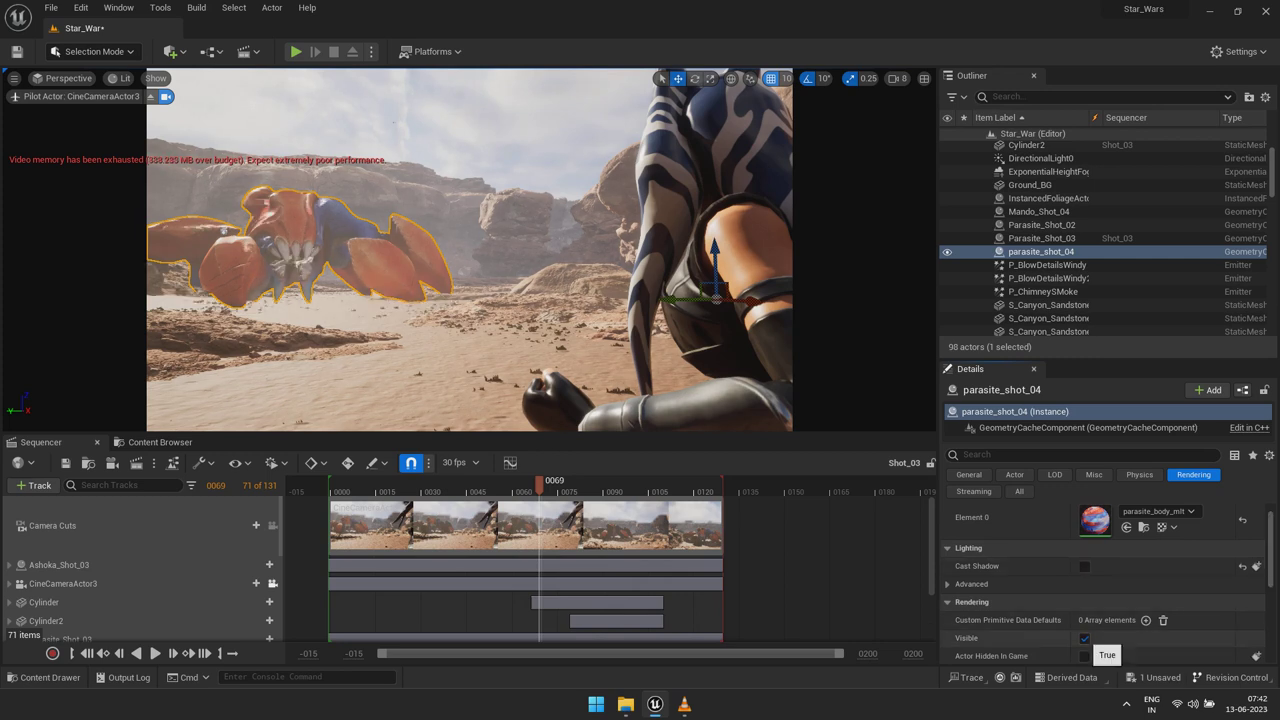
pyautogui.click(1084, 638)
pyautogui.click(1045, 238)
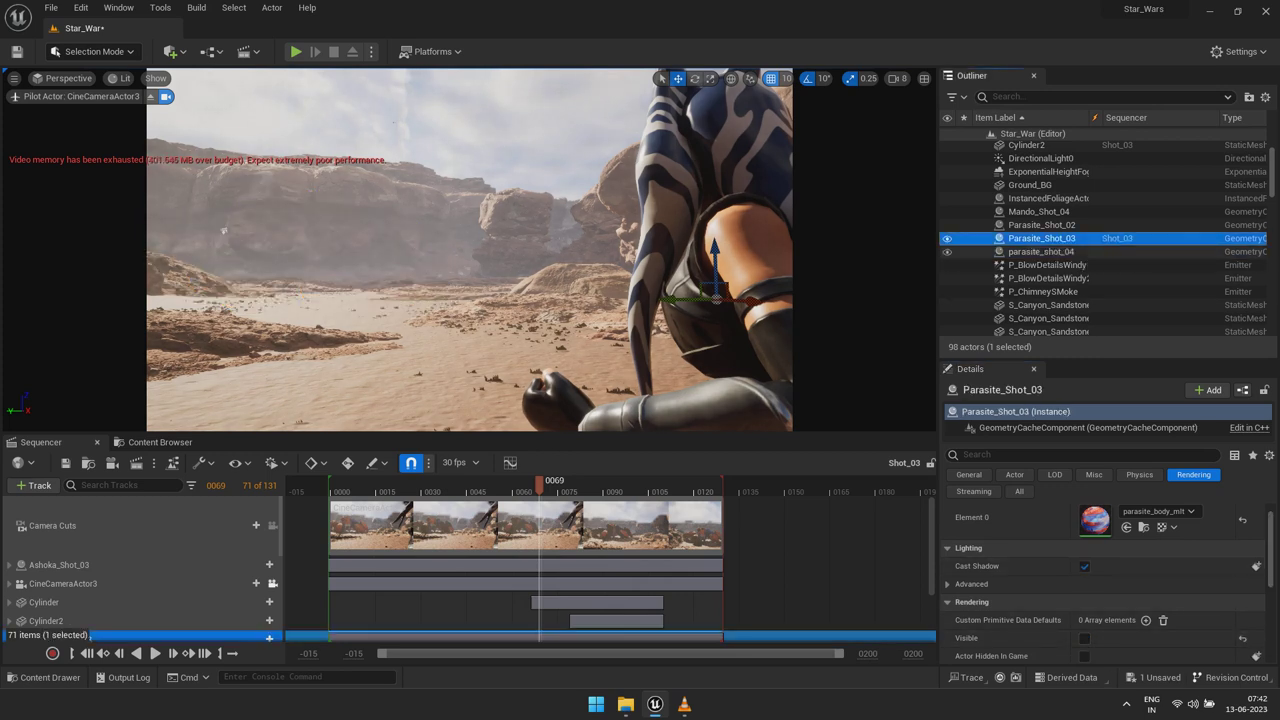
# Make Parasite_Shot_03 visible and filter the Outliner by 'tie' to select TieFgihter_Shot_03
pyautogui.click(1084, 638)
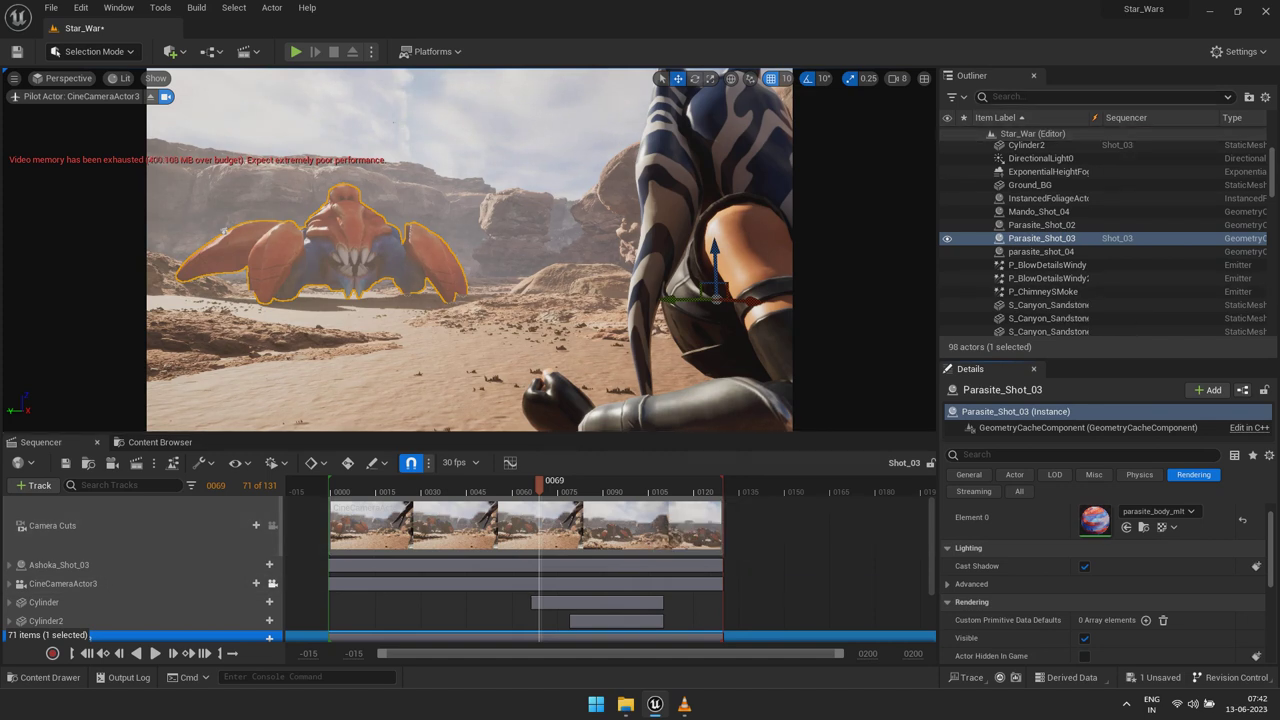
pyautogui.write('t')
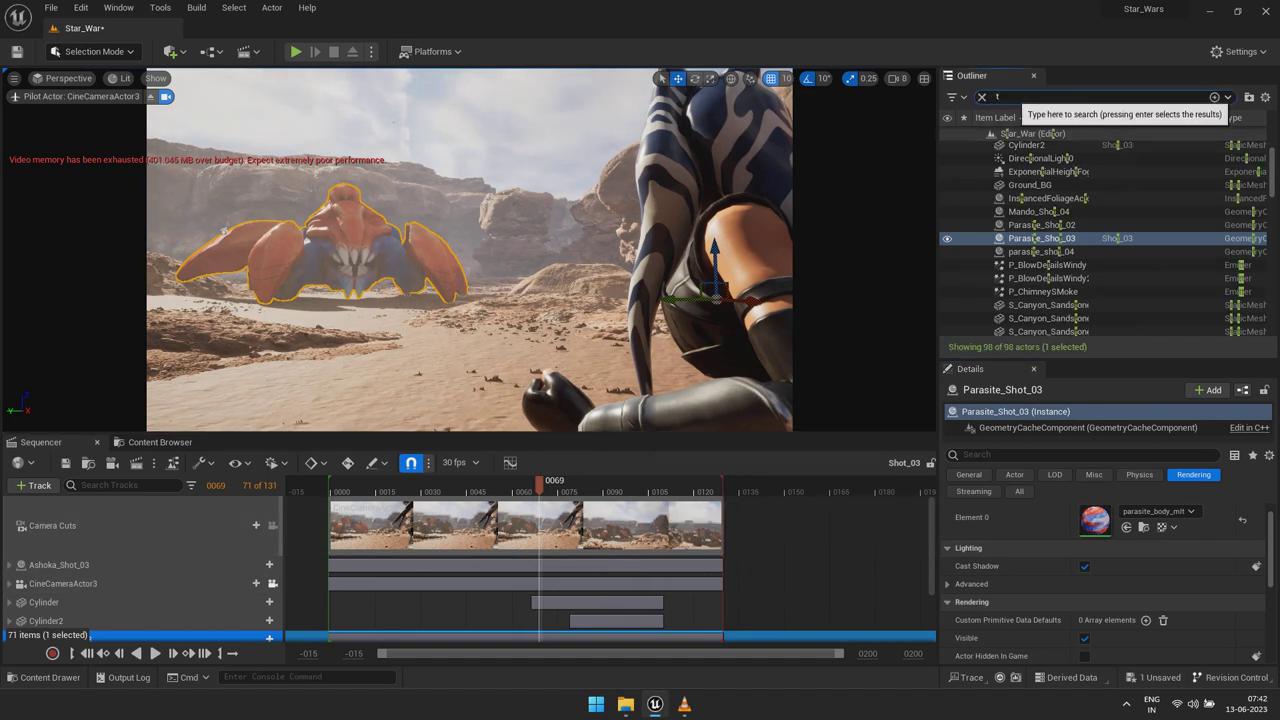
pyautogui.write('ie')
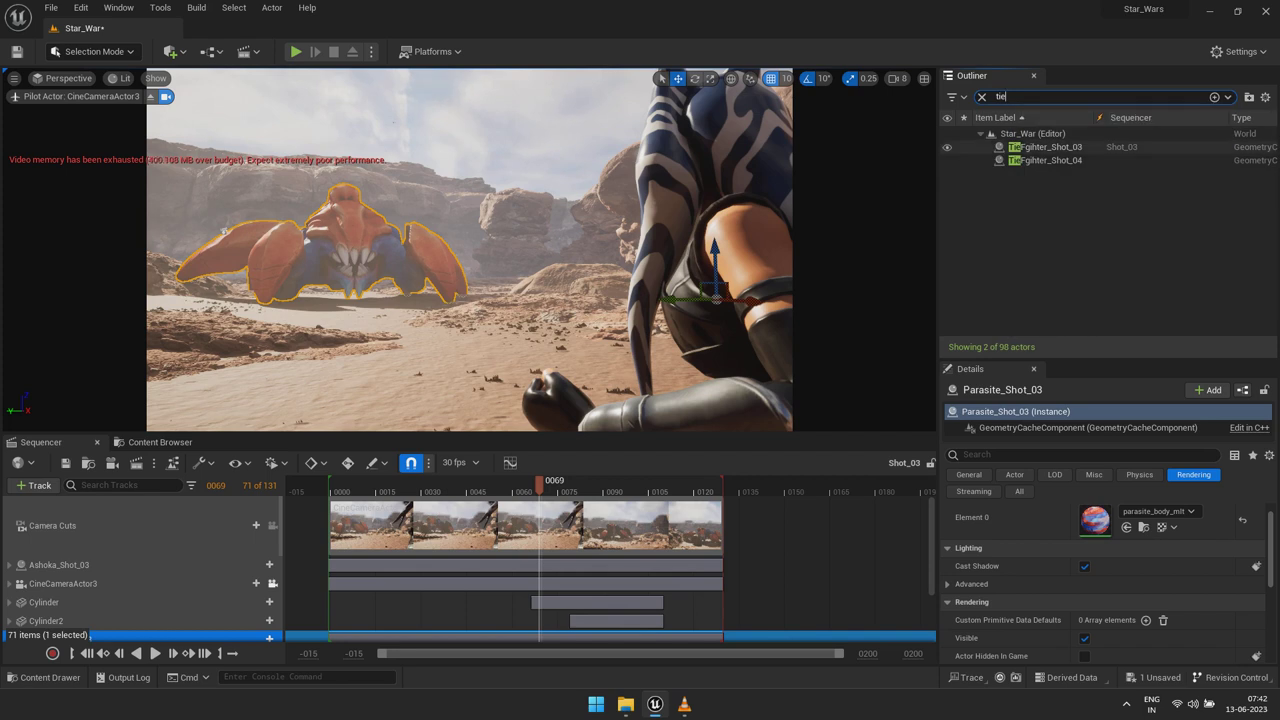
pyautogui.click(1050, 147)
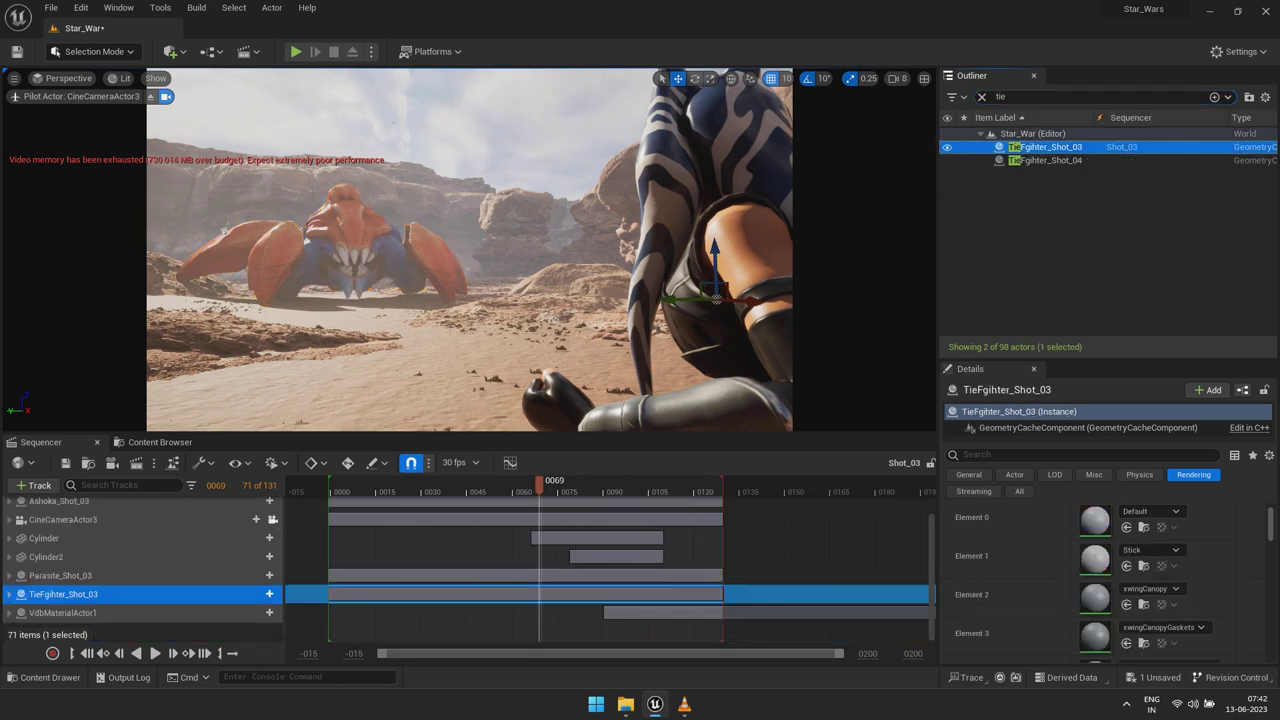
# Turn off Cast Shadow and Visible for TieFgihter_Shot_04
pyautogui.scroll(-3, 1110, 583)
pyautogui.scroll(-7, 1110, 583)
pyautogui.scroll(-10, 1105, 583)
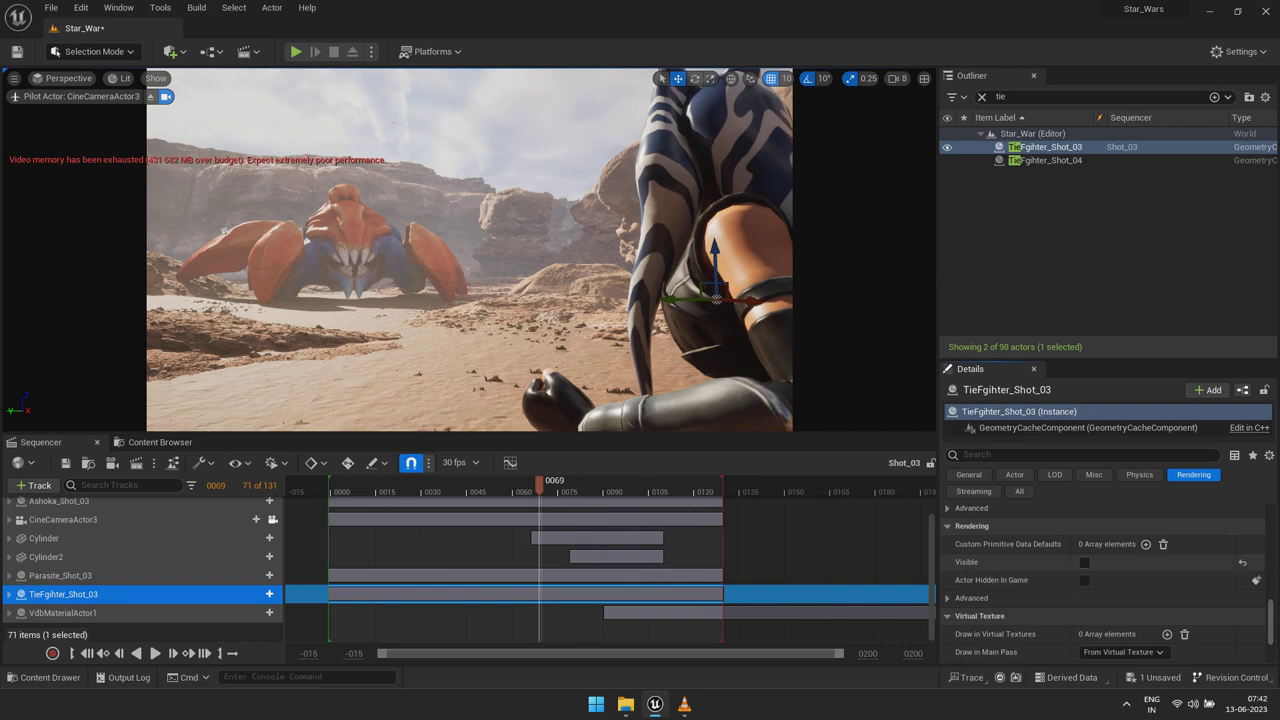
pyautogui.scroll(-2, 1105, 583)
pyautogui.scroll(2, 1105, 583)
pyautogui.scroll(2, 1105, 583)
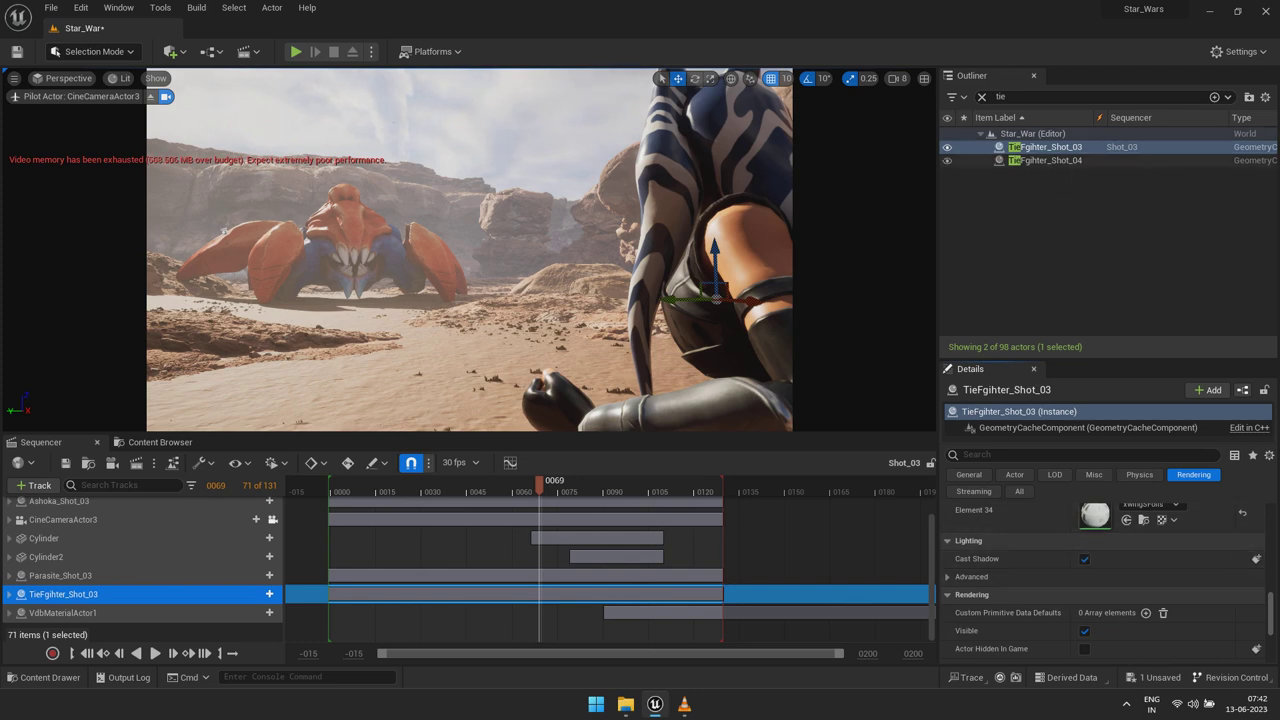
pyautogui.click(1045, 160)
pyautogui.click(1084, 559)
pyautogui.click(1084, 631)
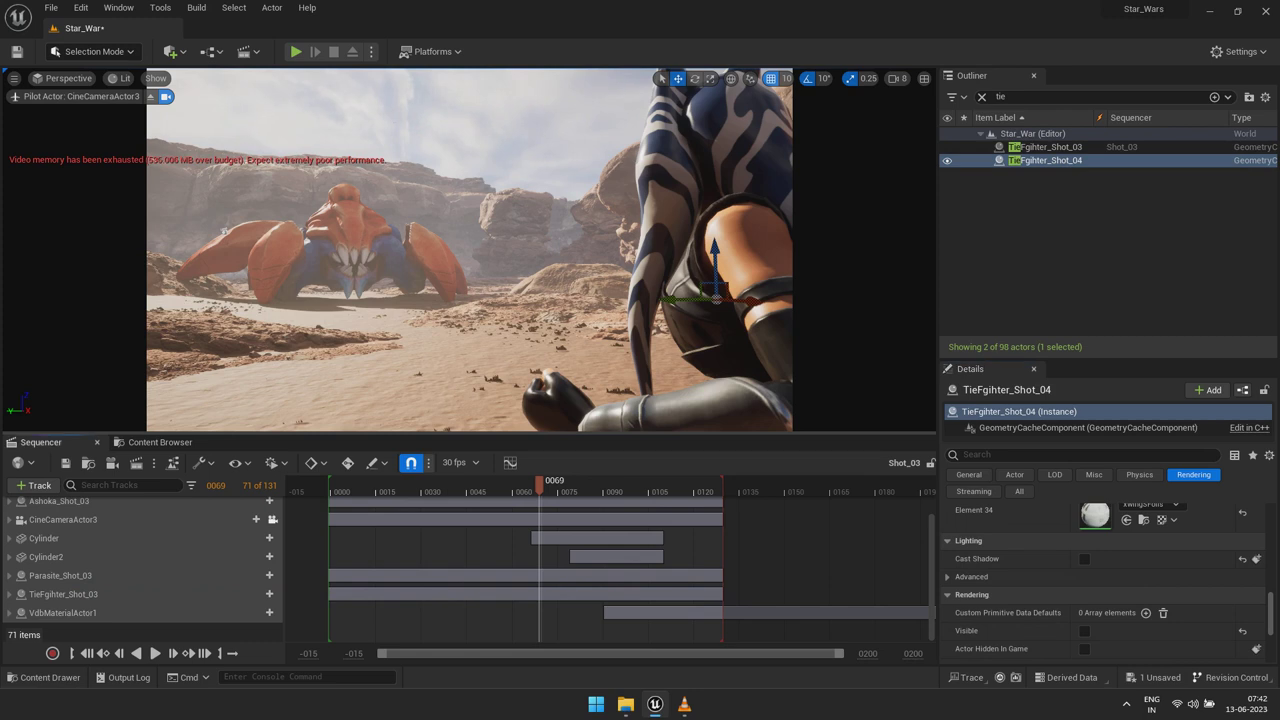
# Rewind and play Shot_03 to frame 0109, then clear the 'tie' Outliner filter
pyautogui.press('j')
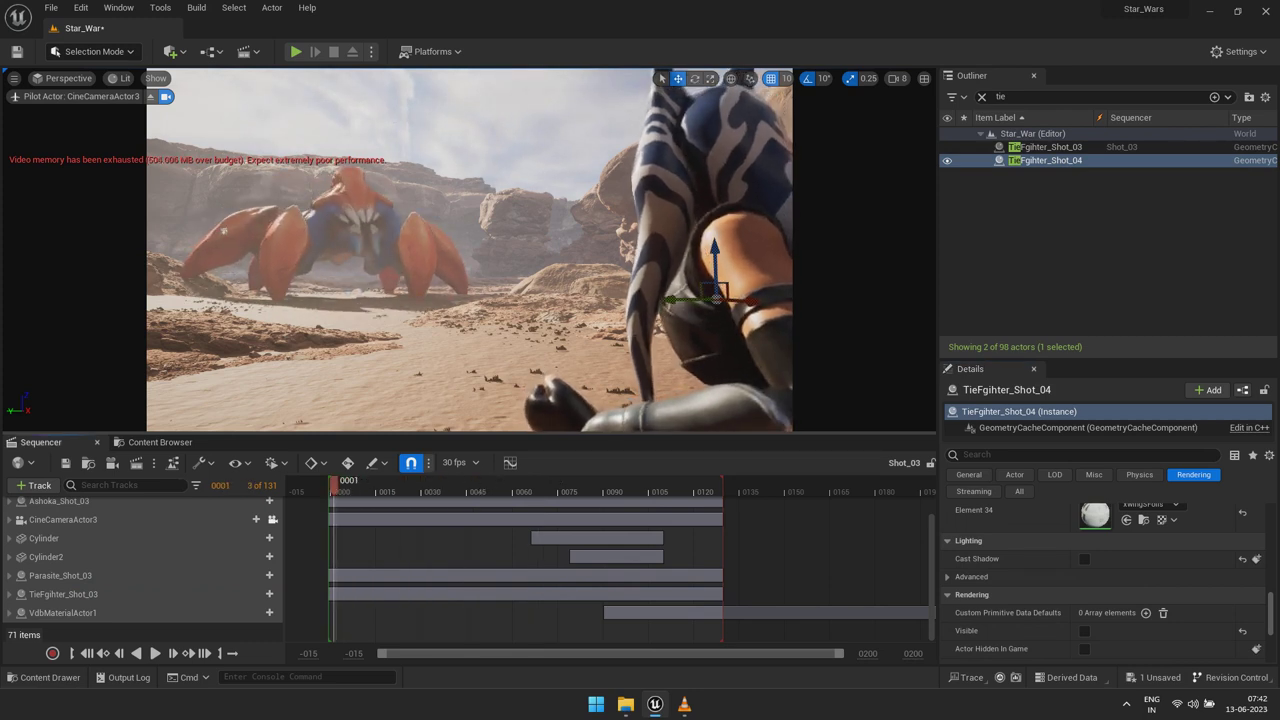
pyautogui.press('l')
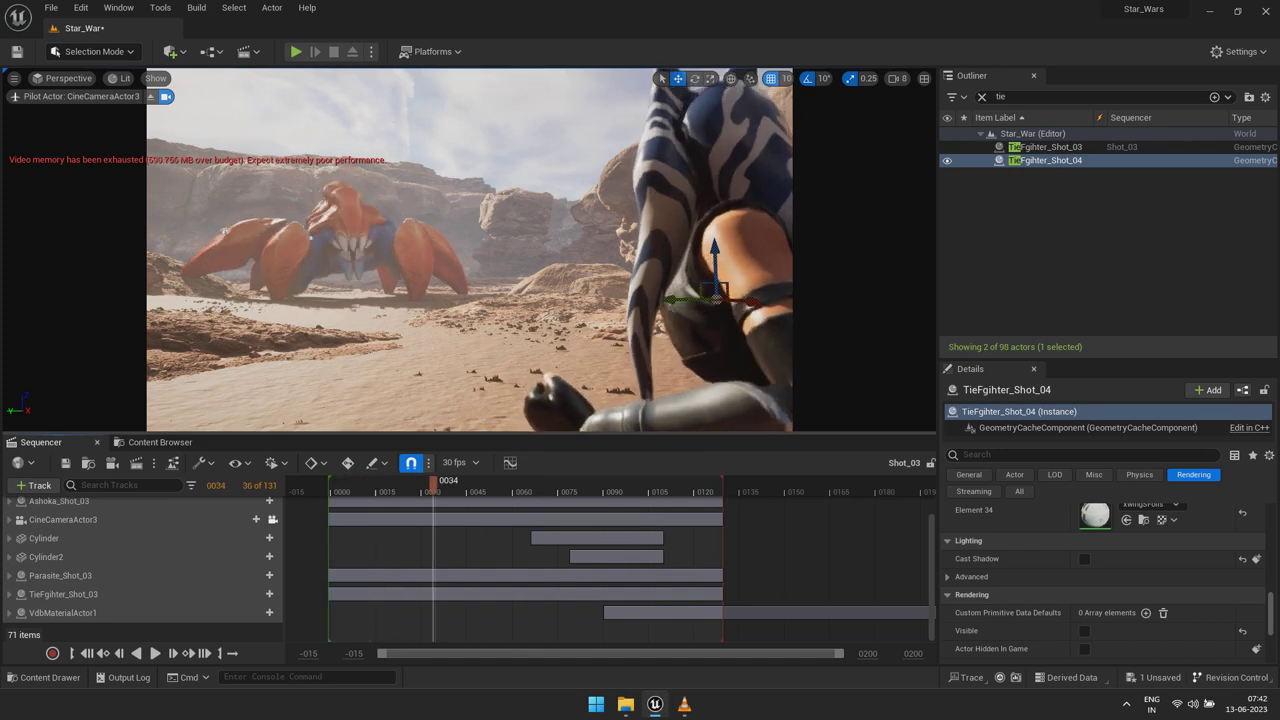
pyautogui.press('k')
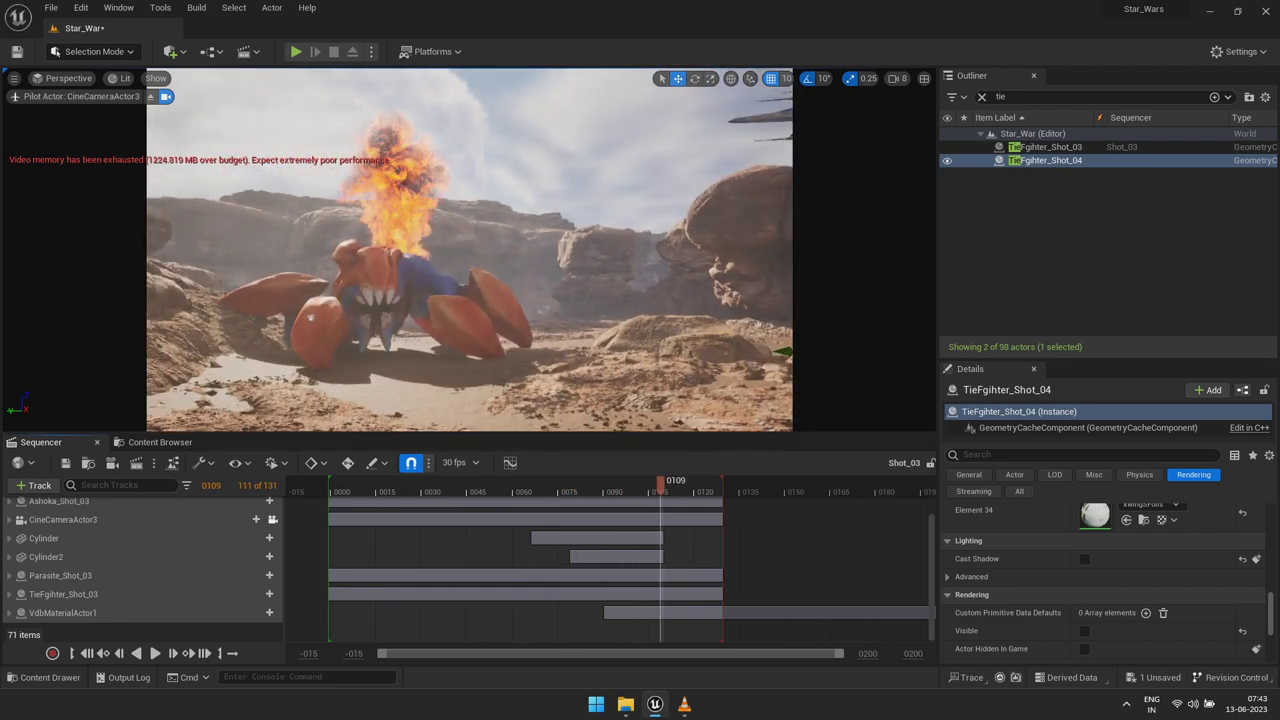
pyautogui.click(981, 97)
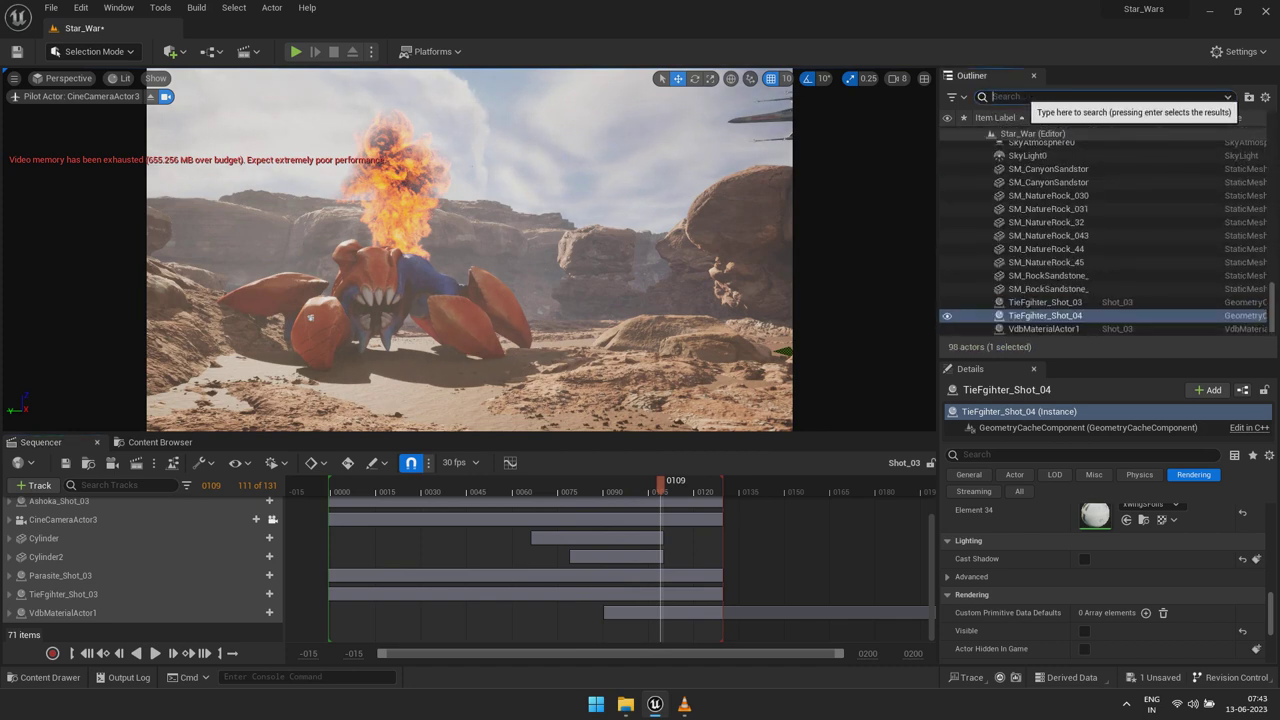
pyautogui.write('cu')
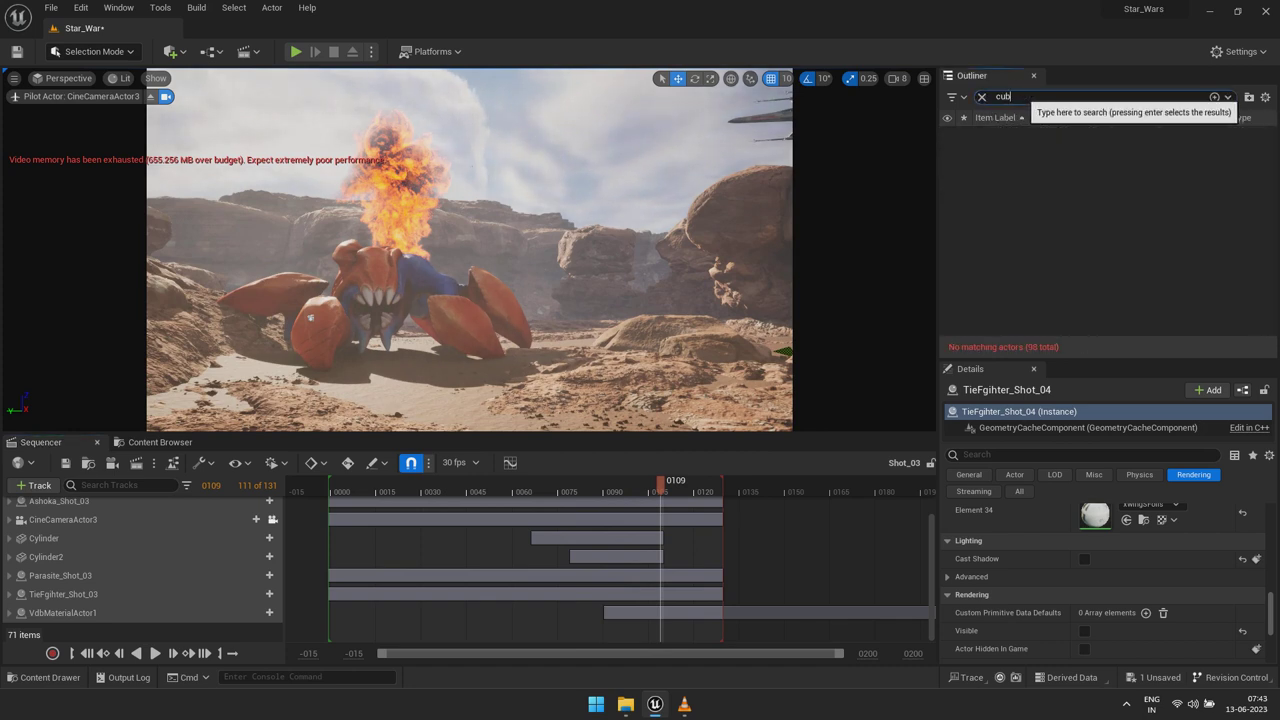
pyautogui.click(981, 97)
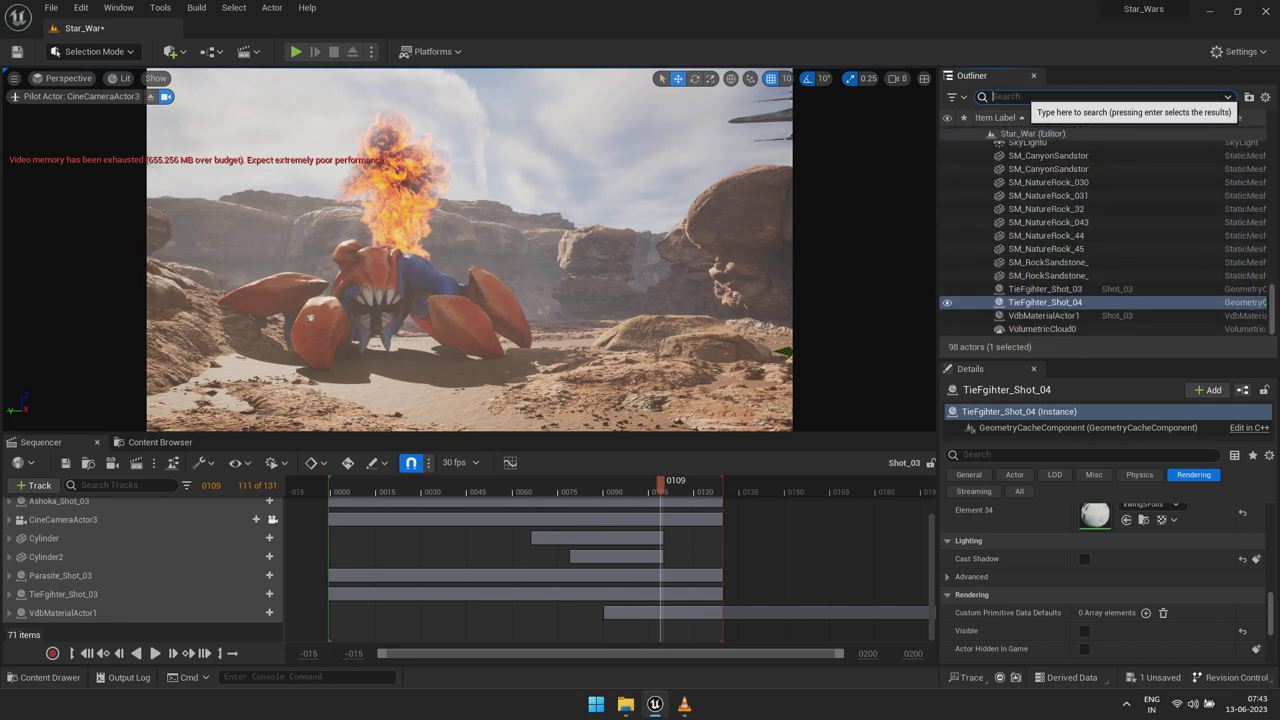
pyautogui.write('tu')
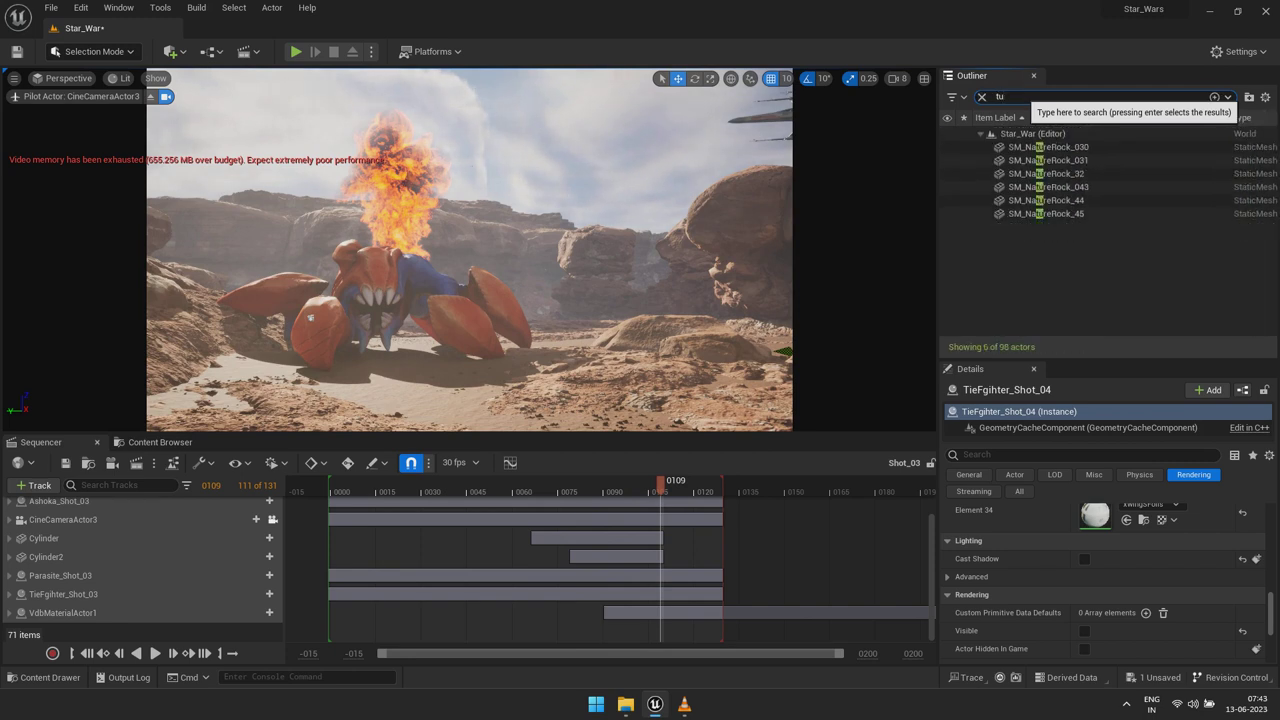
pyautogui.doubleClick(998, 96)
pyautogui.press('BackSpace')
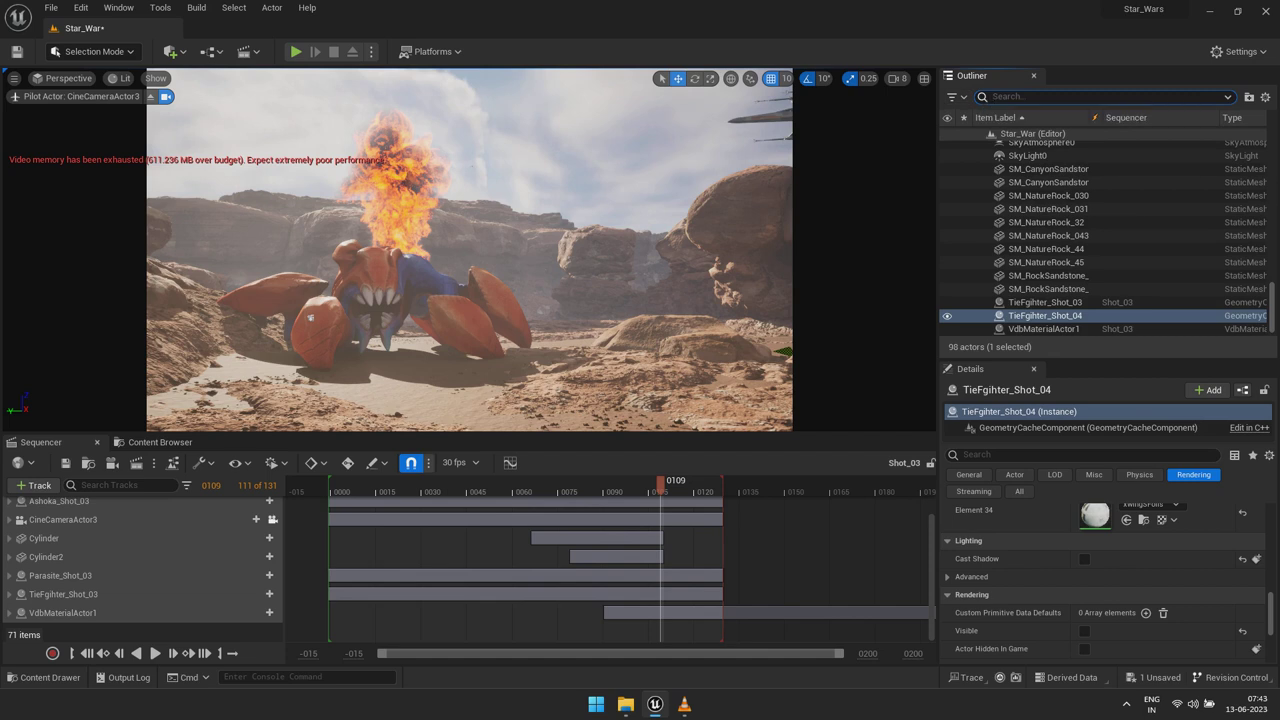
pyautogui.scroll(5, 1100, 223)
pyautogui.scroll(3, 1100, 238)
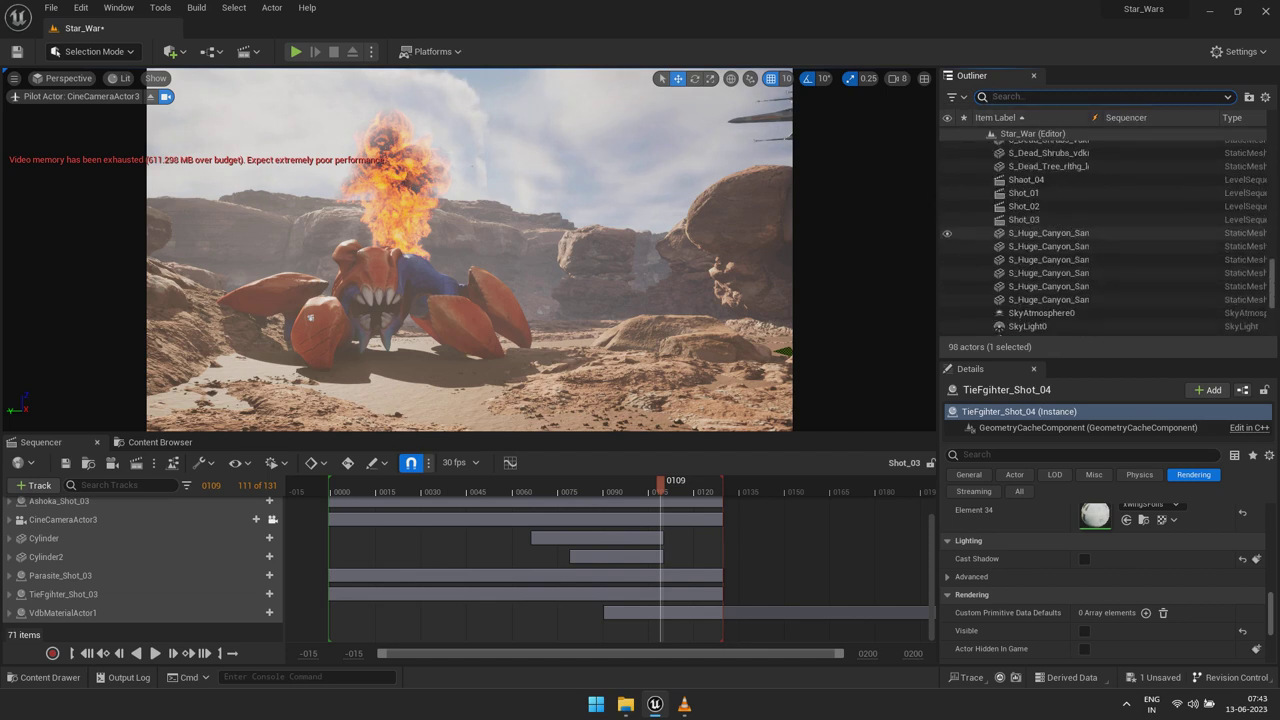
pyautogui.scroll(2, 1100, 230)
pyautogui.scroll(2, 1100, 230)
pyautogui.scroll(2, 1100, 230)
pyautogui.scroll(2, 1100, 230)
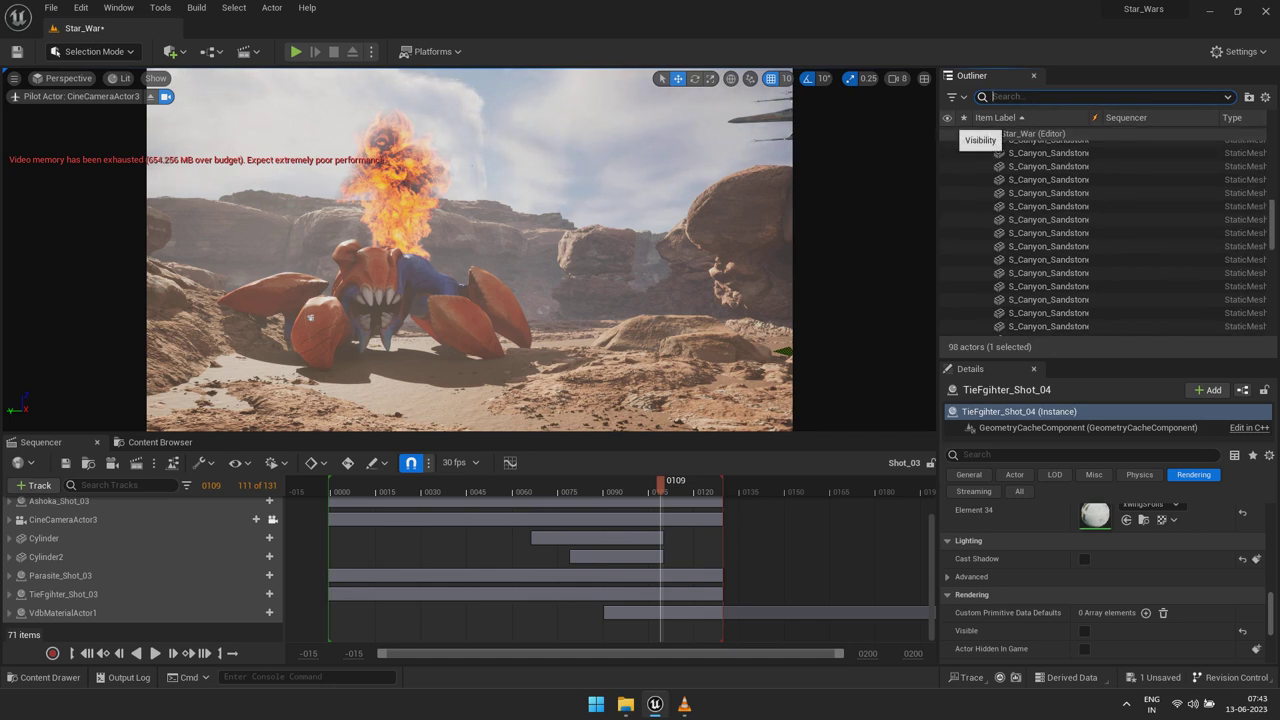
pyautogui.scroll(2, 1050, 260)
pyautogui.scroll(2, 1050, 267)
pyautogui.scroll(2, 1050, 265)
pyautogui.scroll(2, 1050, 260)
pyautogui.scroll(2, 1050, 257)
pyautogui.scroll(2, 1050, 260)
pyautogui.scroll(2, 1050, 265)
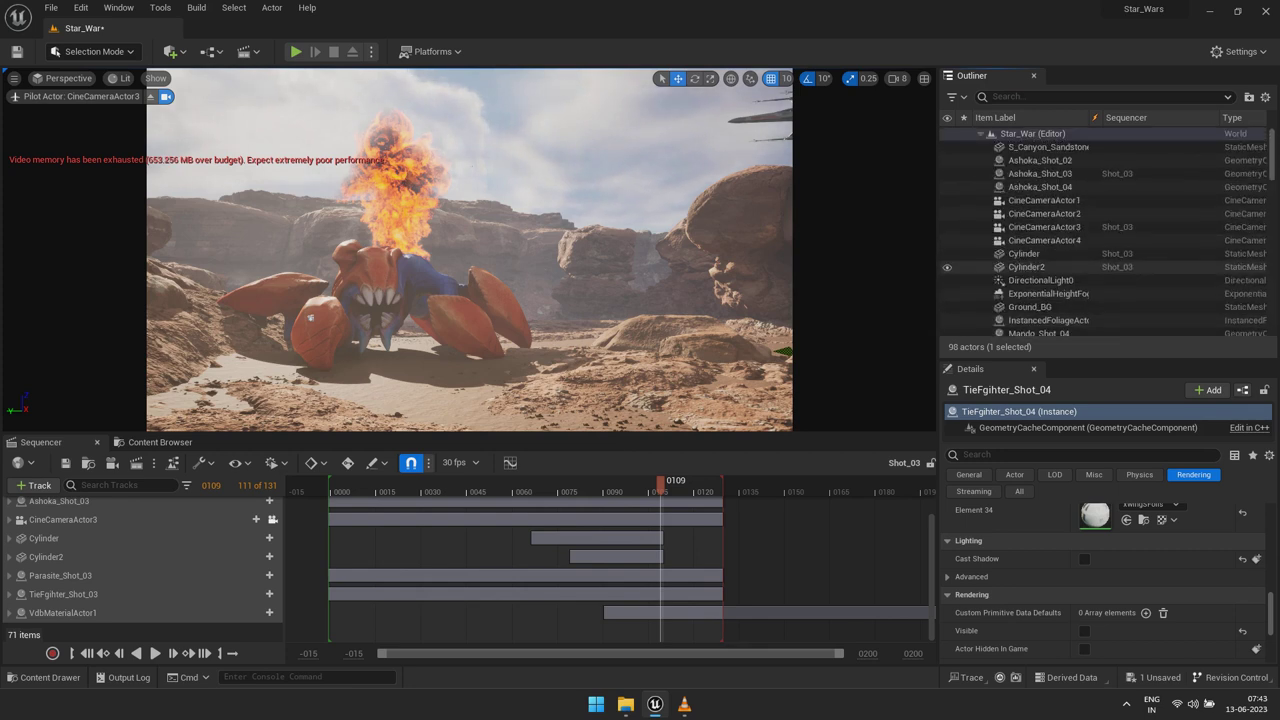
pyautogui.click(1035, 254)
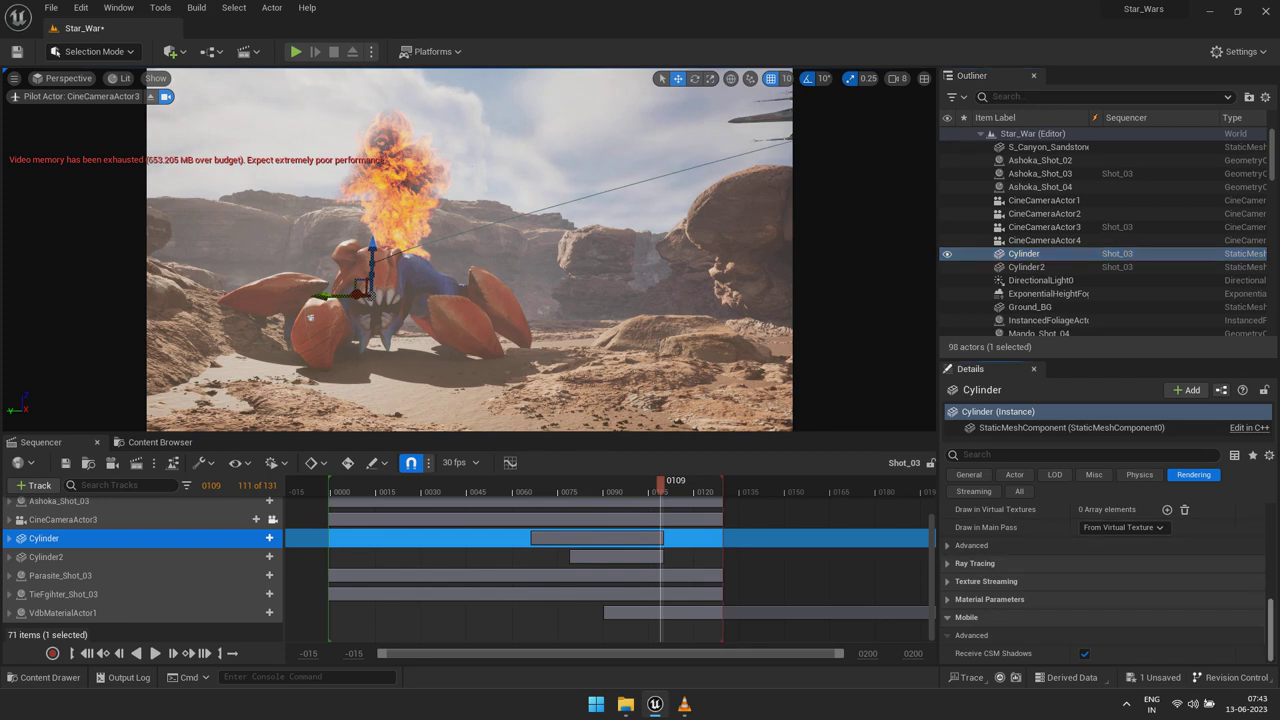
# Select Cylinder2 in the Outliner to inspect its Details
pyautogui.scroll(2, 1100, 580)
pyautogui.scroll(2, 1100, 580)
pyautogui.scroll(3, 1100, 580)
pyautogui.scroll(-2, 1100, 580)
pyautogui.scroll(-2, 1100, 580)
pyautogui.scroll(-2, 1100, 580)
pyautogui.scroll(-1, 1100, 586)
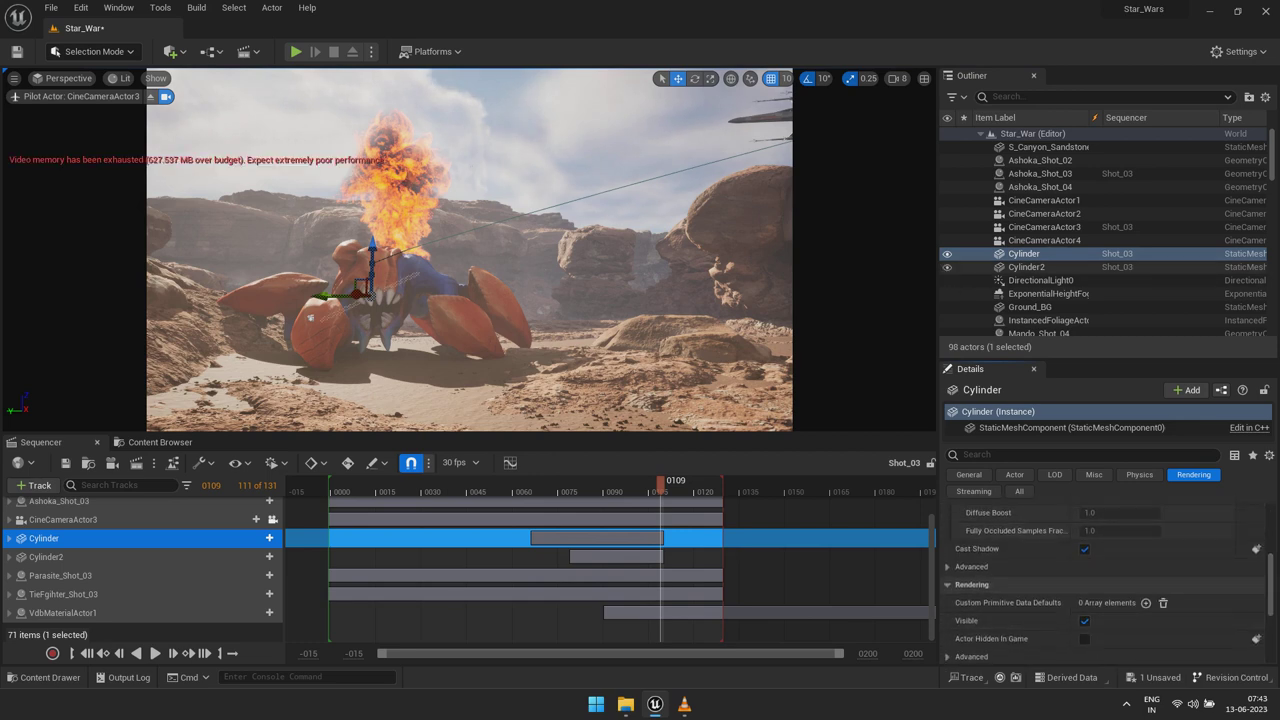
pyautogui.click(1026, 267)
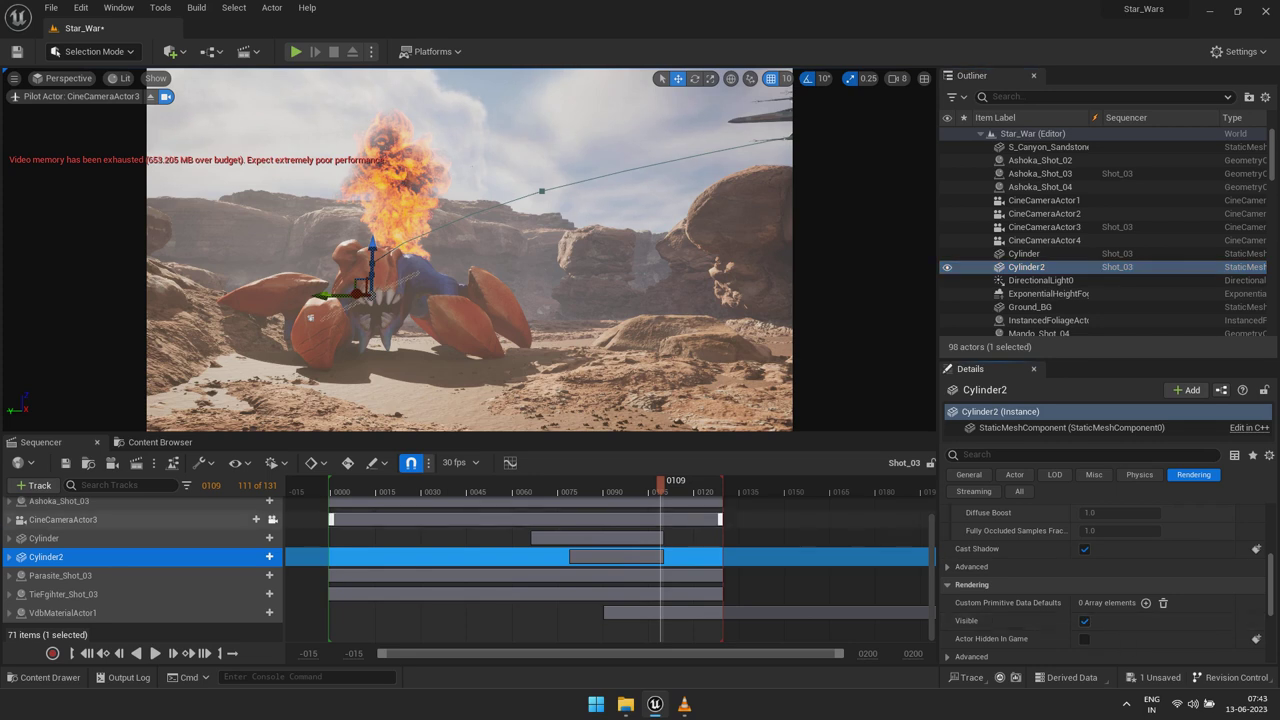
# Scrub Shot_03 through to frame 0129 and show the Cam folder's level sequences
pyautogui.moveTo(660, 480); pyautogui.dragTo(578, 480)
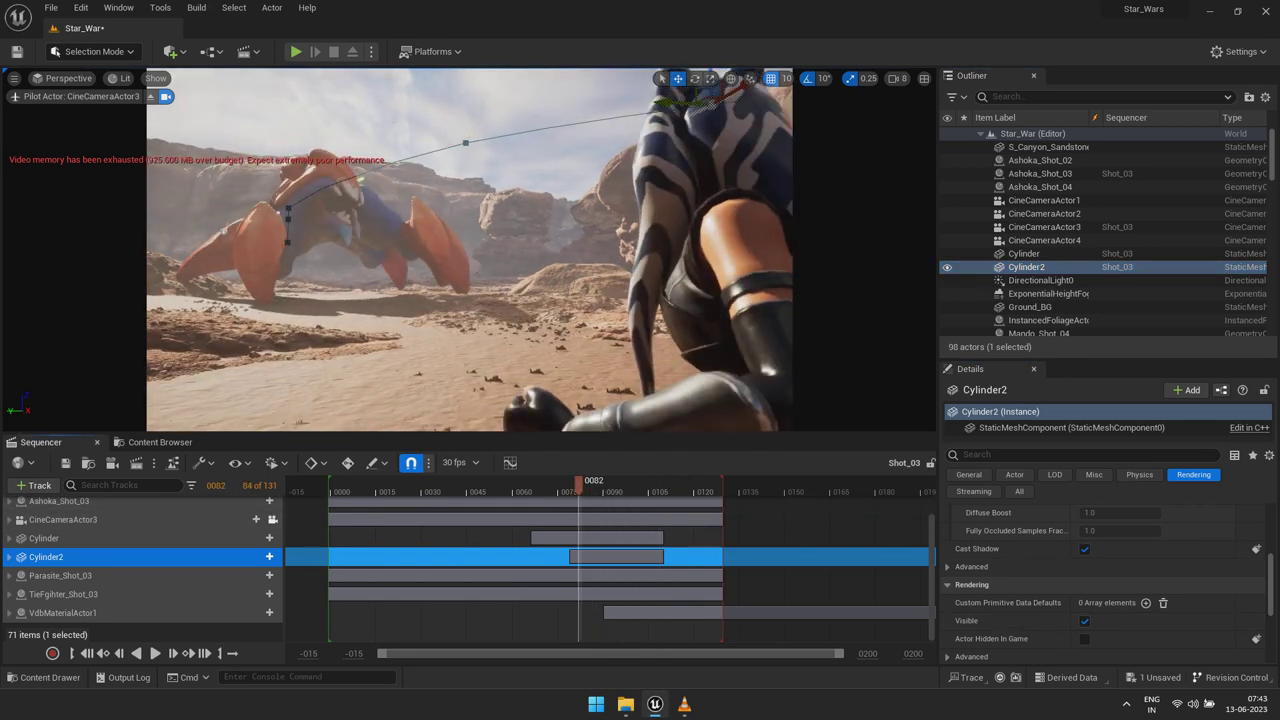
pyautogui.press('Escape')
pyautogui.moveTo(578, 480)
pyautogui.mouseDown()
pyautogui.moveTo(703, 480)
pyautogui.moveTo(342, 480)
pyautogui.moveTo(721, 480)
pyautogui.mouseUp()
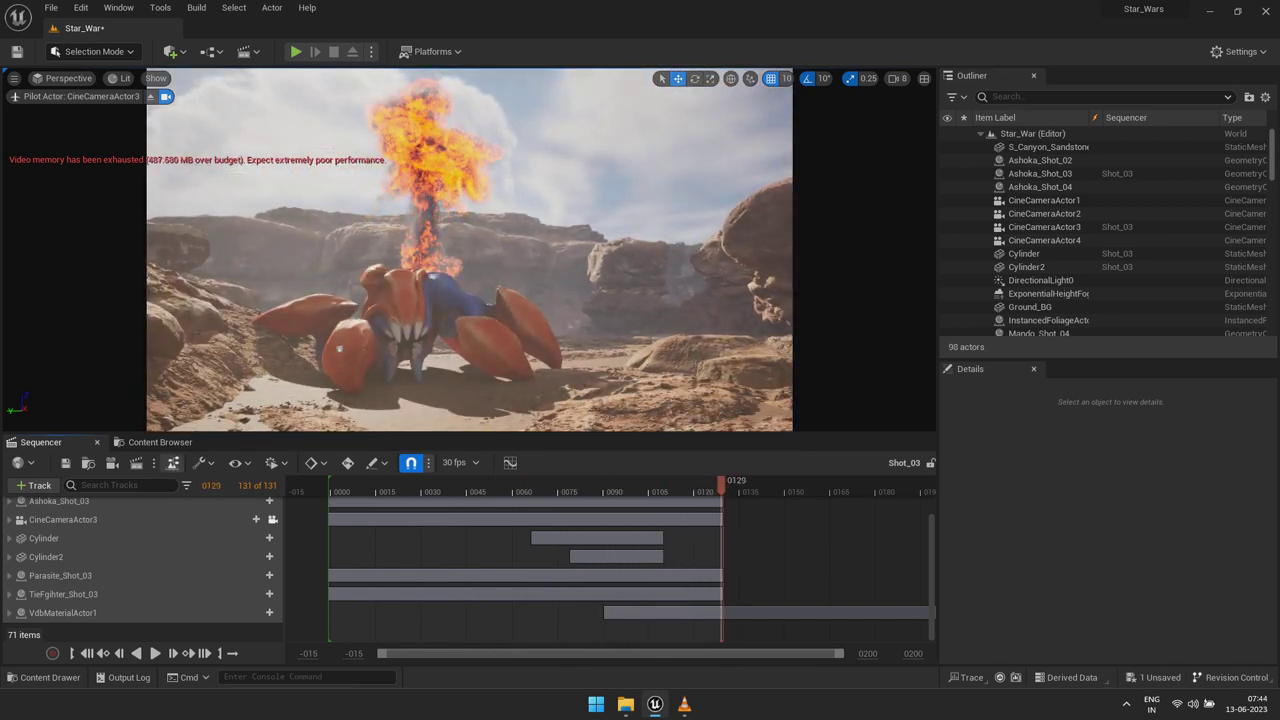
pyautogui.click(155, 442)
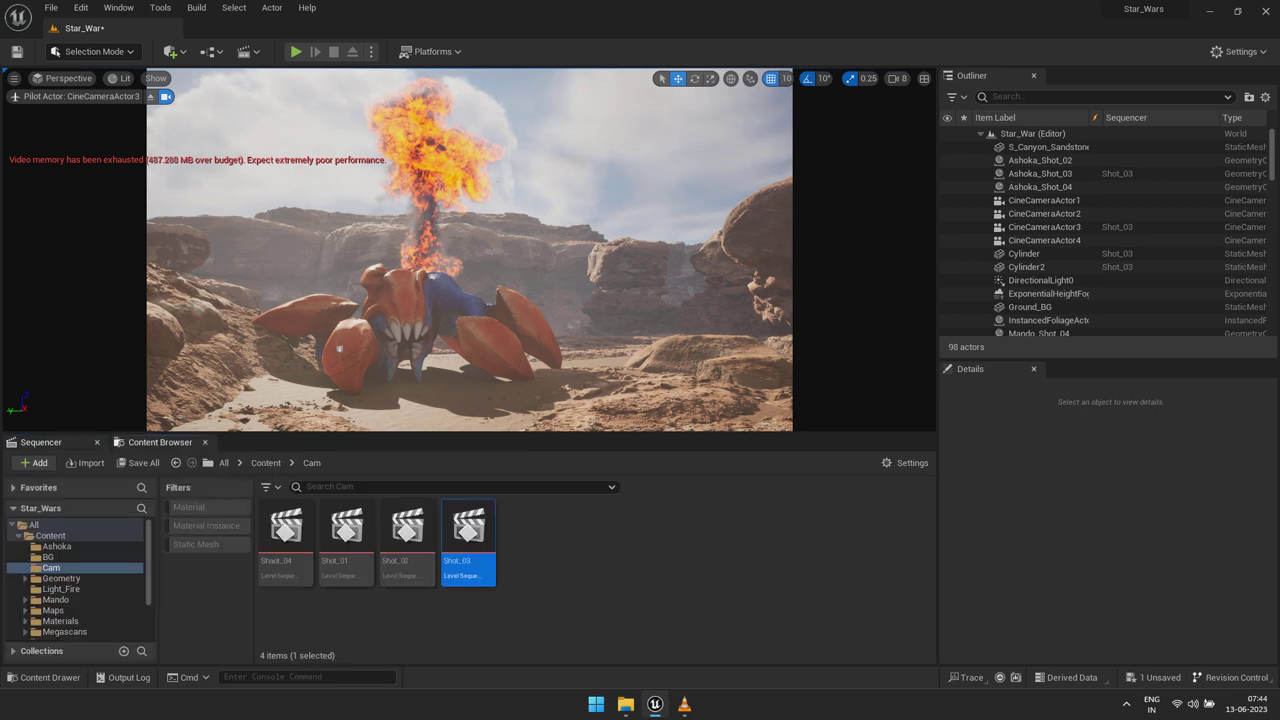
# Close Shot_03, open Shot_02, and view it through CineCameraActor2
pyautogui.click(97, 442)
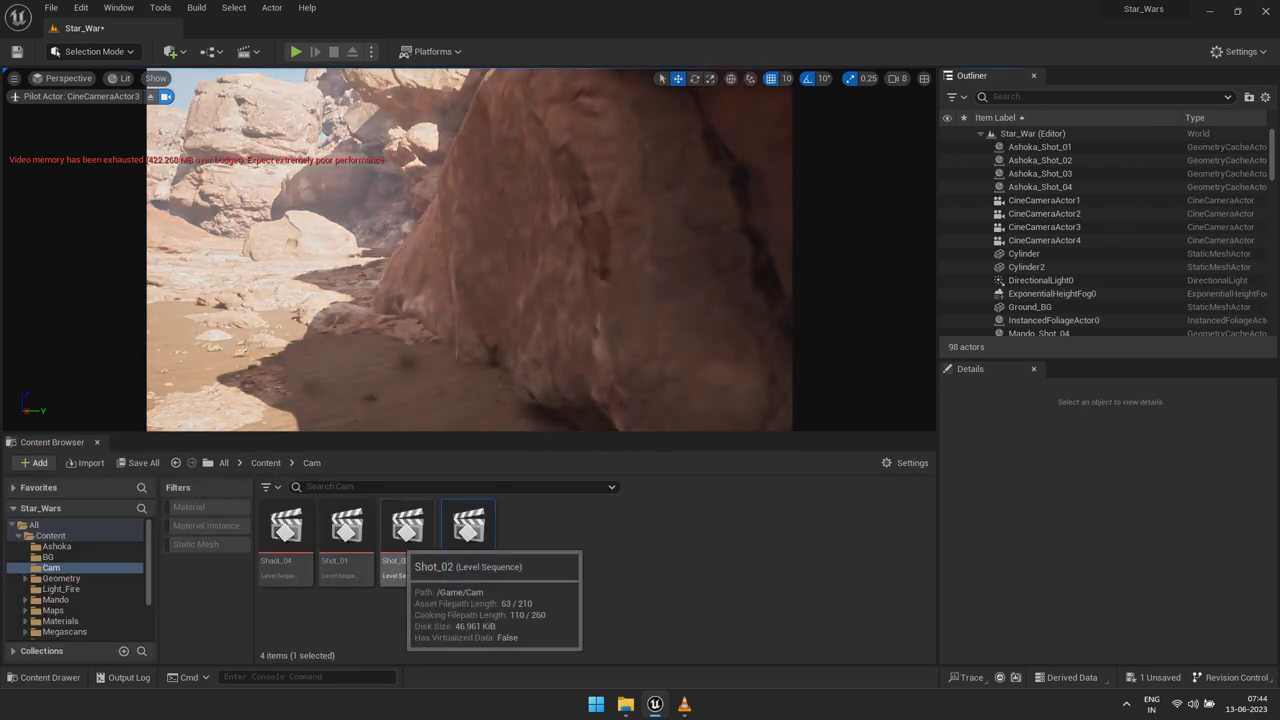
pyautogui.doubleClick(468, 528)
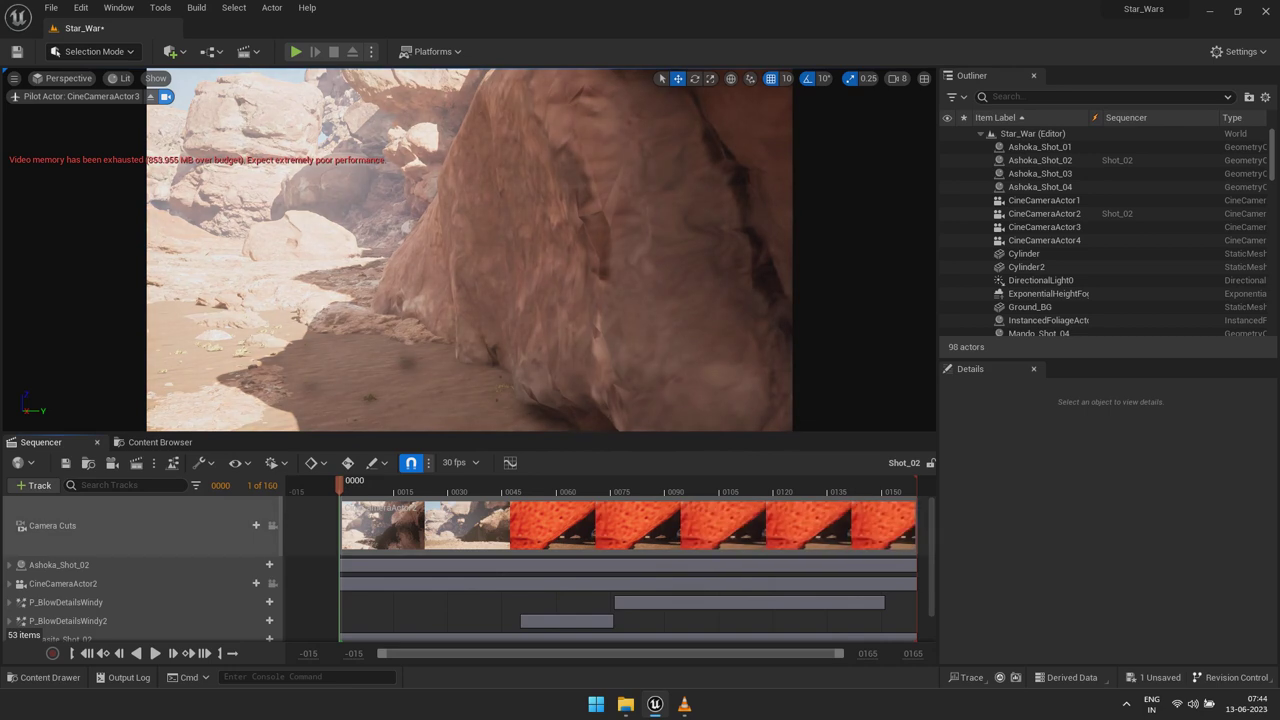
pyautogui.click(65, 78)
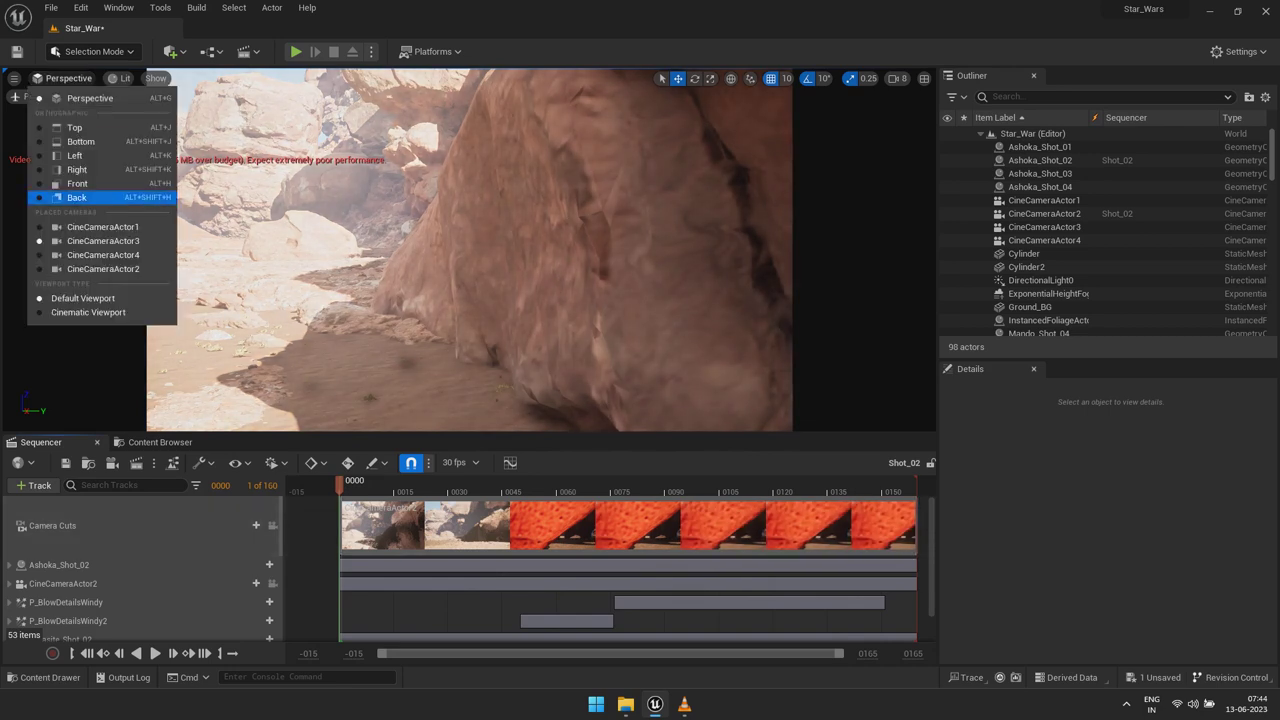
pyautogui.click(100, 269)
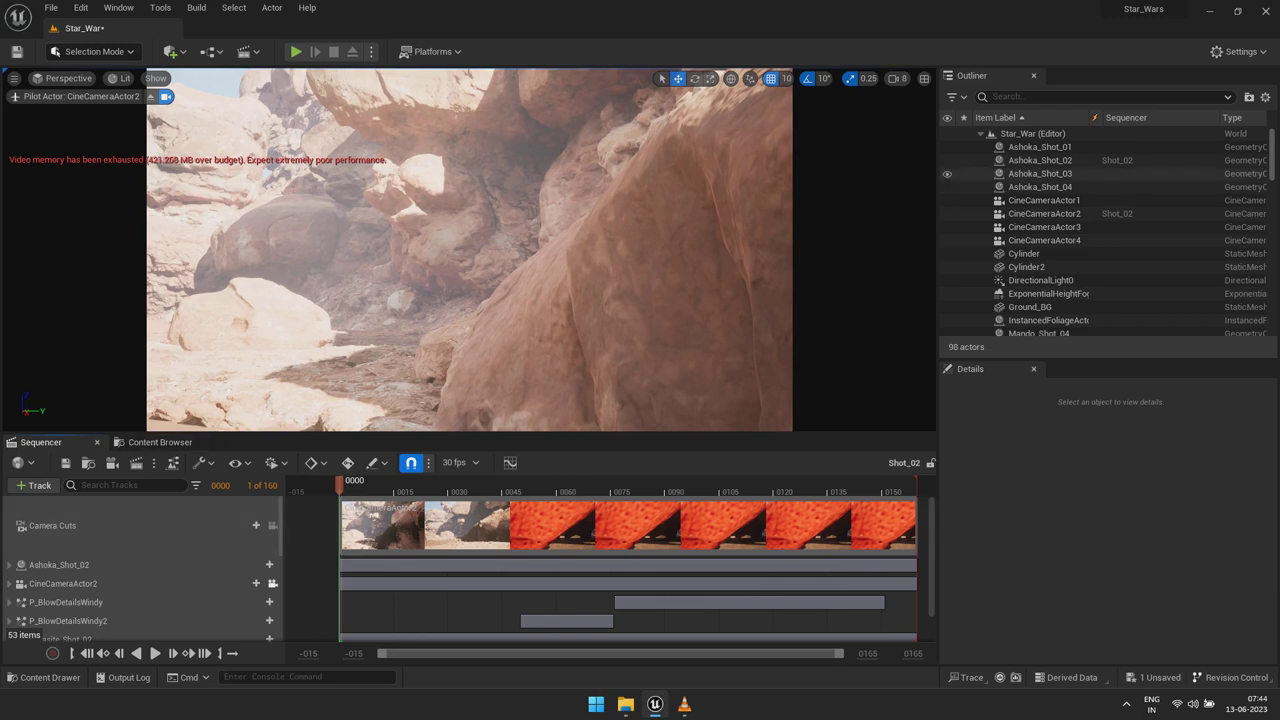
# Hide Ashoka_Shot_03, make Ashoka_Shot_02 visible, and play Shot_02 to frame 0033
pyautogui.click(1040, 173)
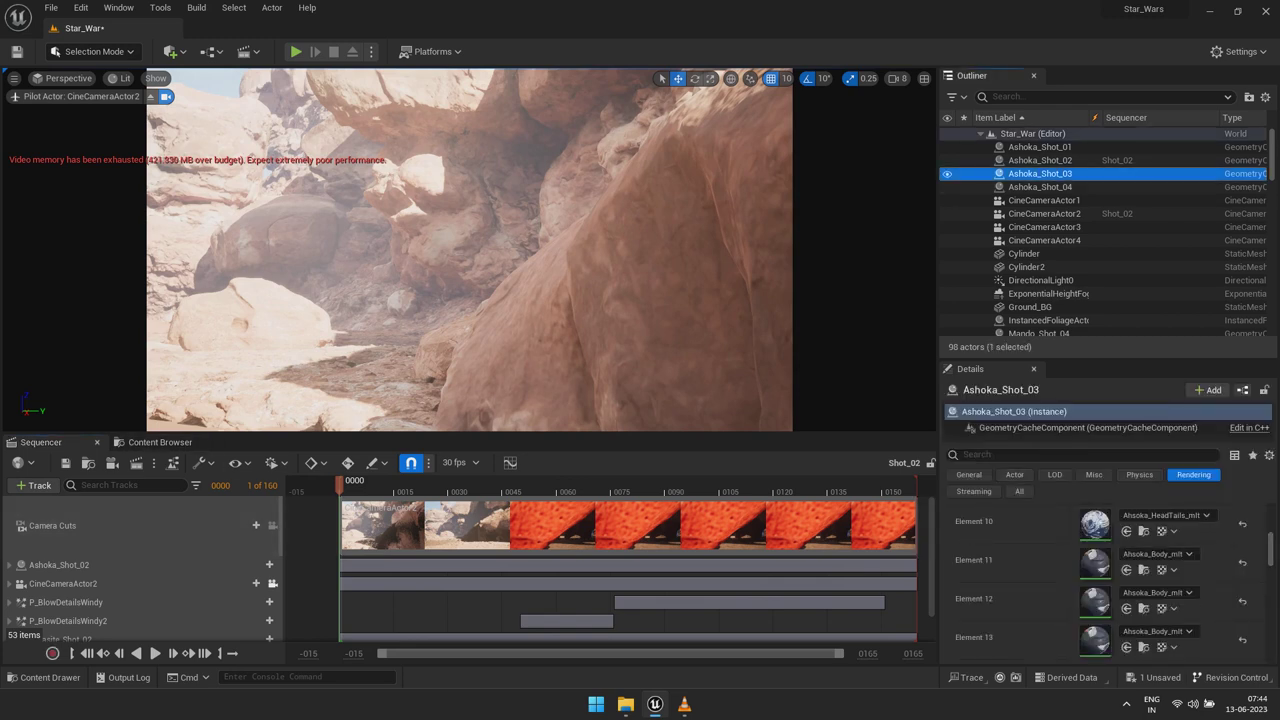
pyautogui.scroll(-10, 1100, 580)
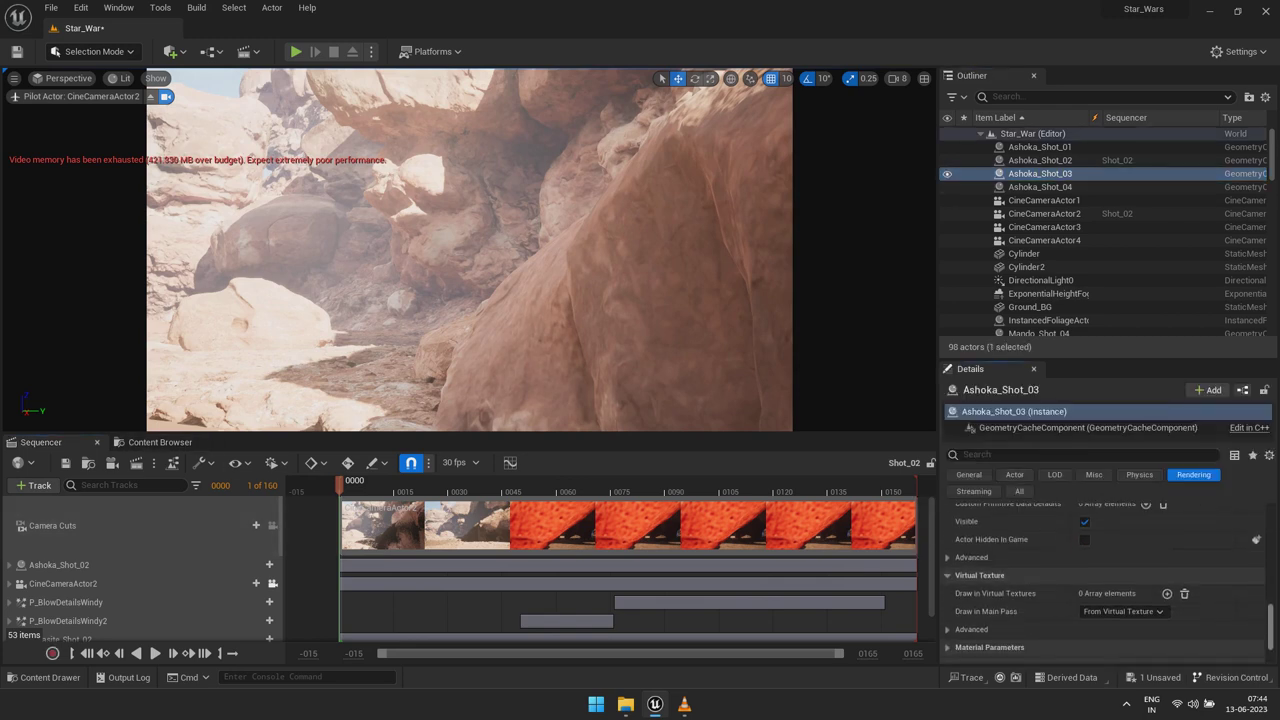
pyautogui.click(1084, 521)
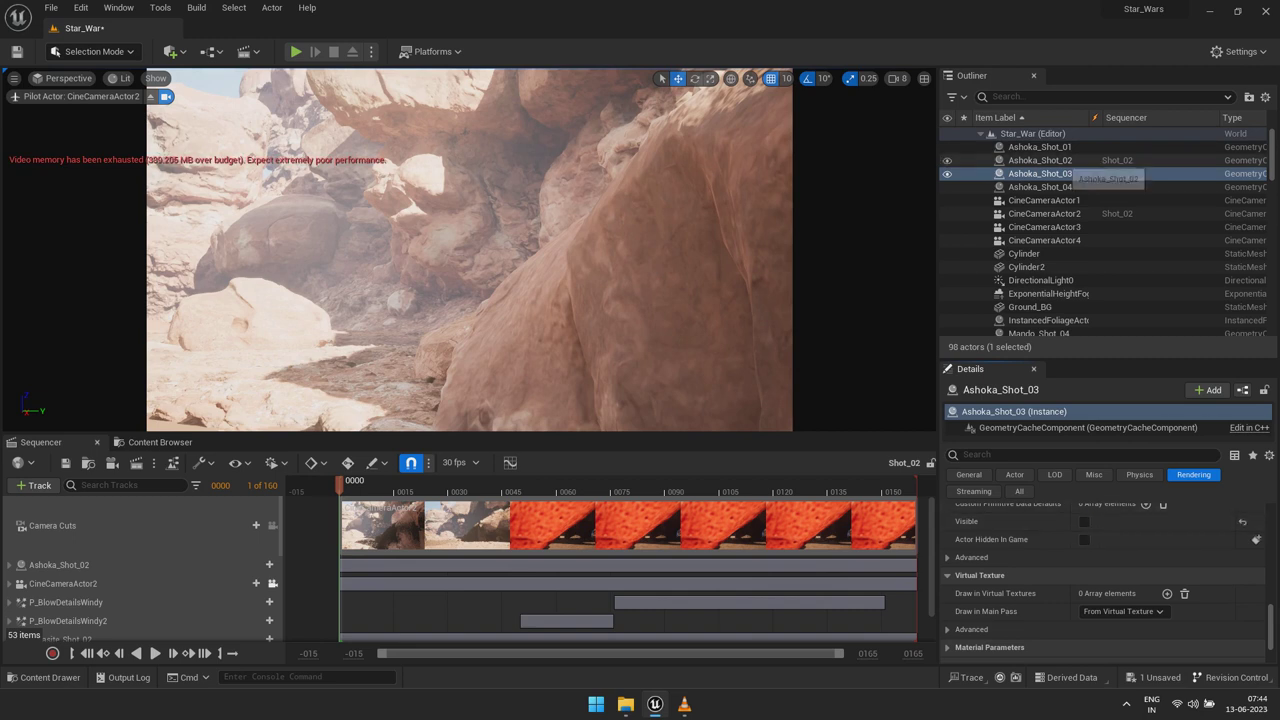
pyautogui.moveTo(1070, 176); pyautogui.dragTo(1072, 178)
pyautogui.scroll(5, 1100, 580)
pyautogui.scroll(-5, 1255, 585)
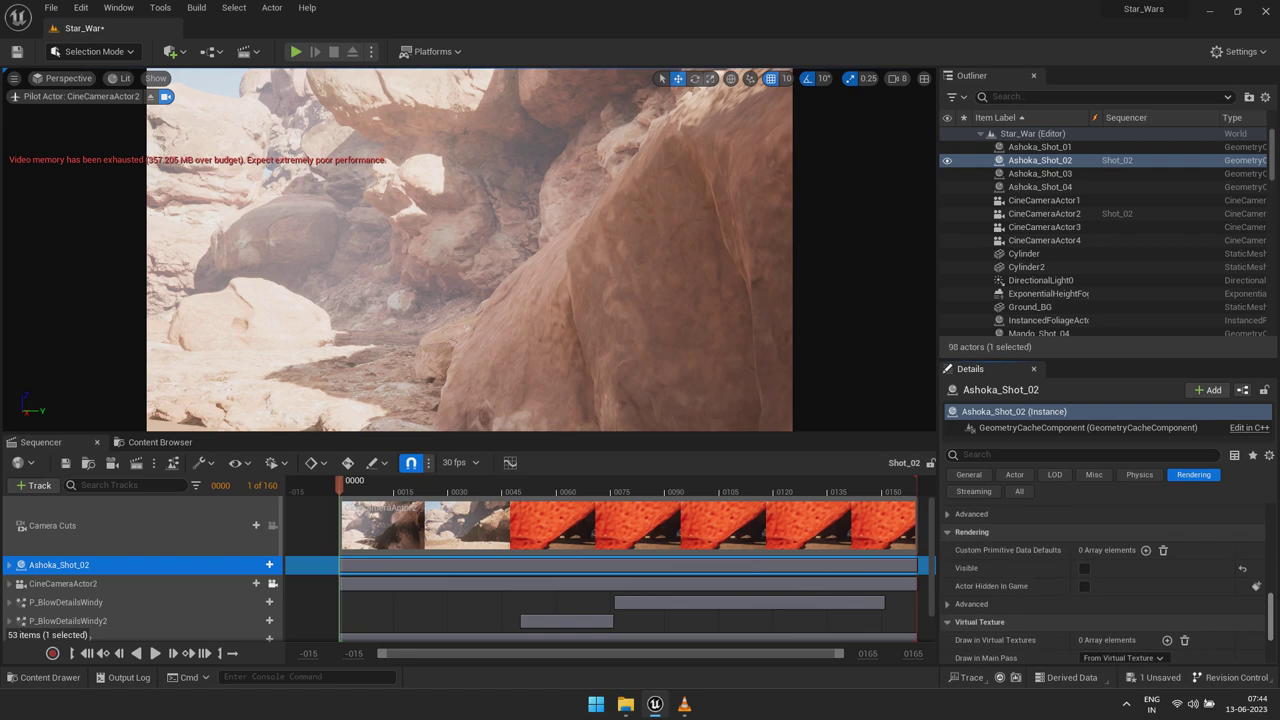
pyautogui.click(1242, 568)
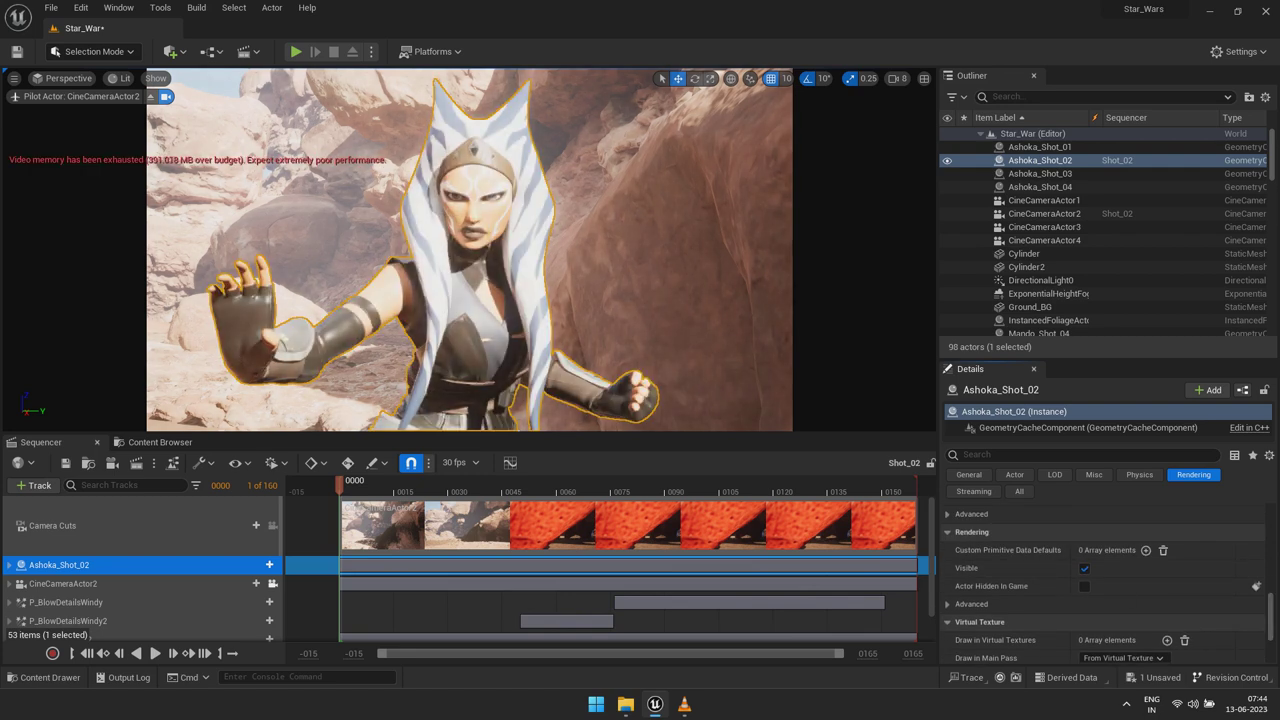
pyautogui.press('Right')
pyautogui.press('space')
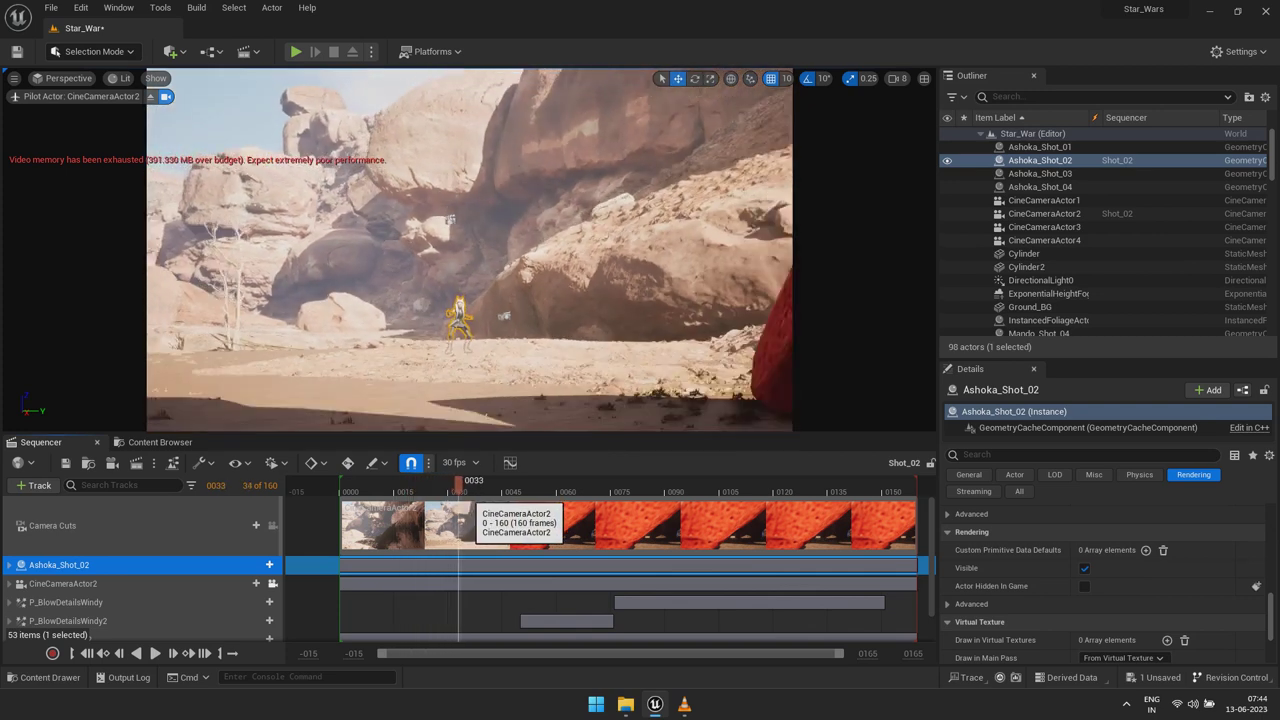
# Hide Parasite_Shot_03 and make Parasite_Shot_02 visible
pyautogui.click(560, 250)
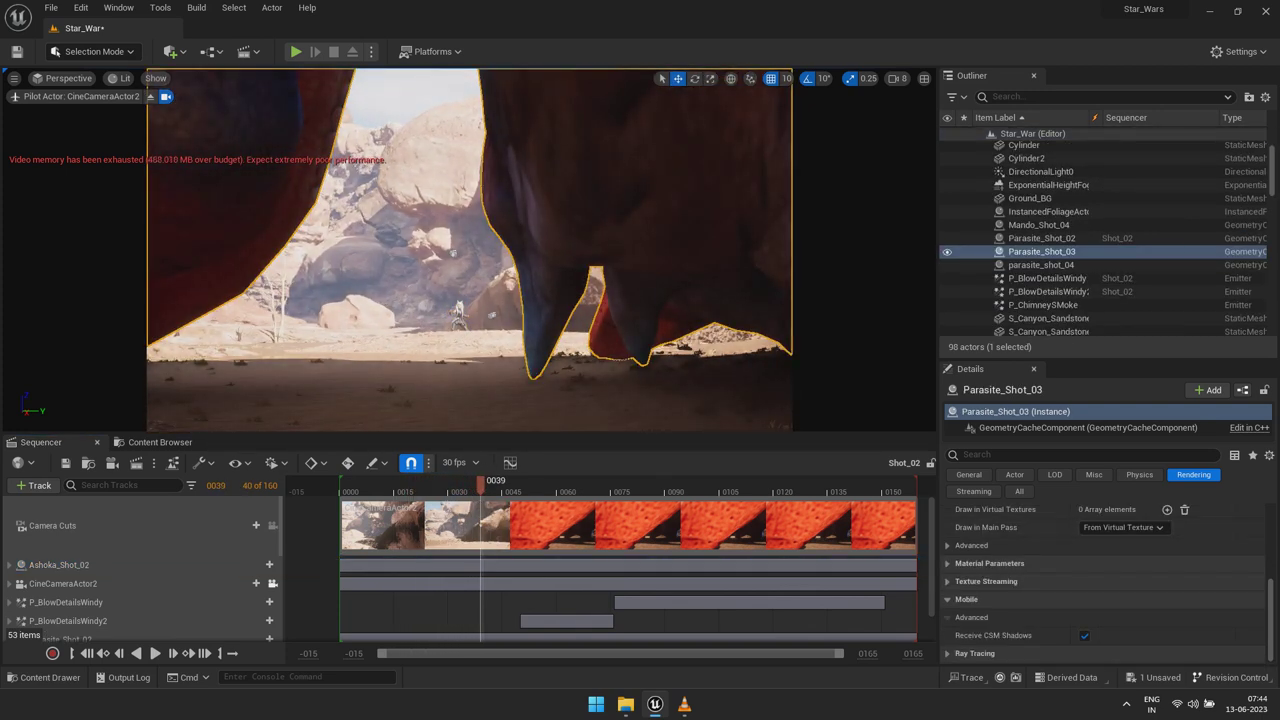
pyautogui.scroll(5, 1100, 580)
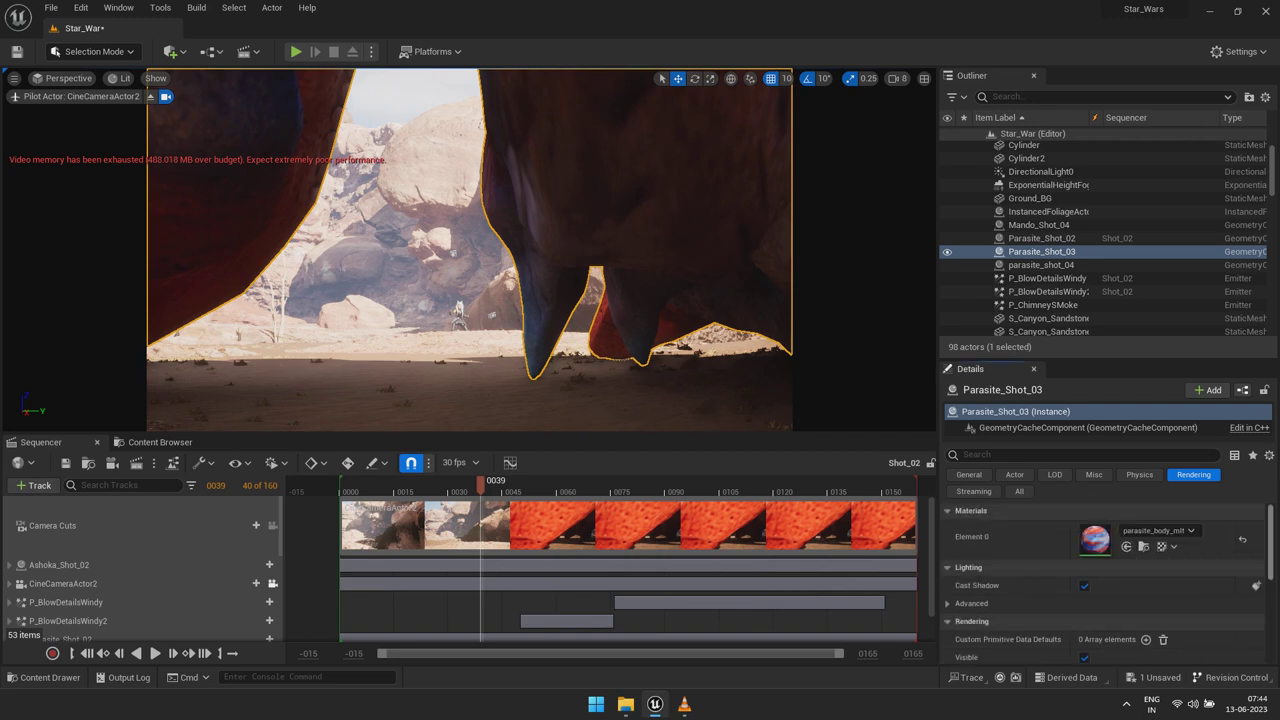
pyautogui.click(1084, 657)
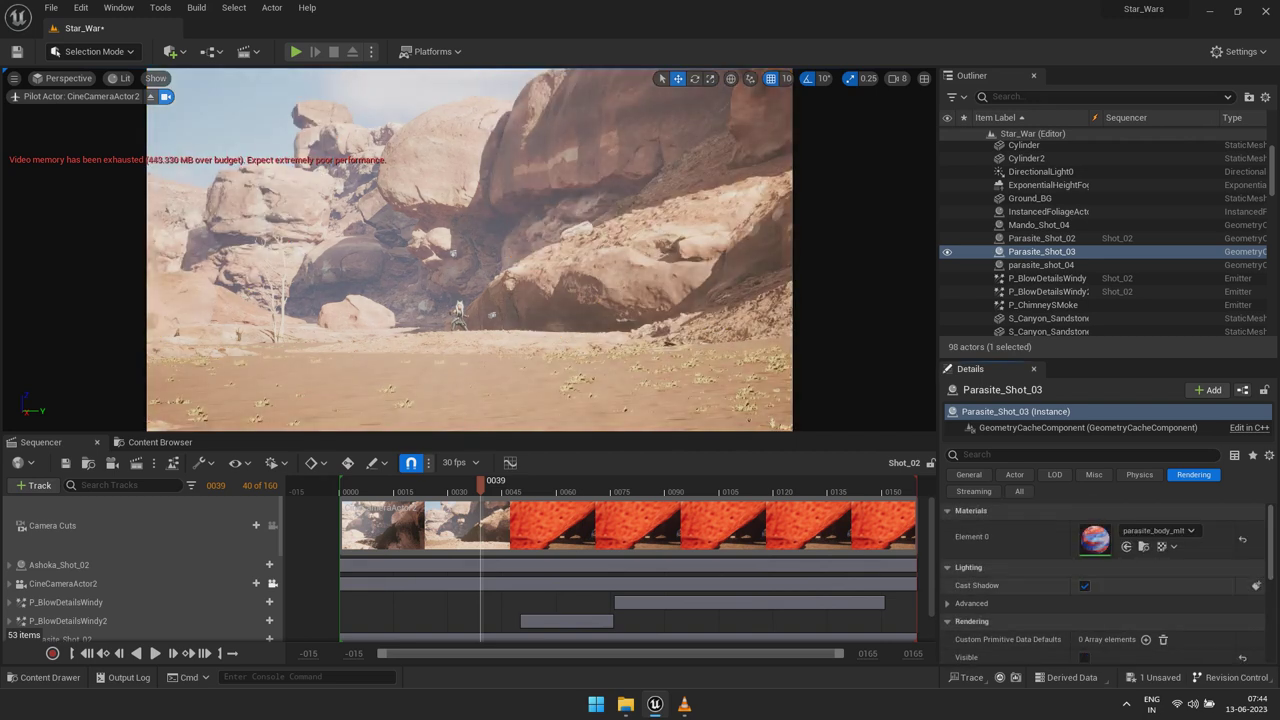
pyautogui.click(1042, 238)
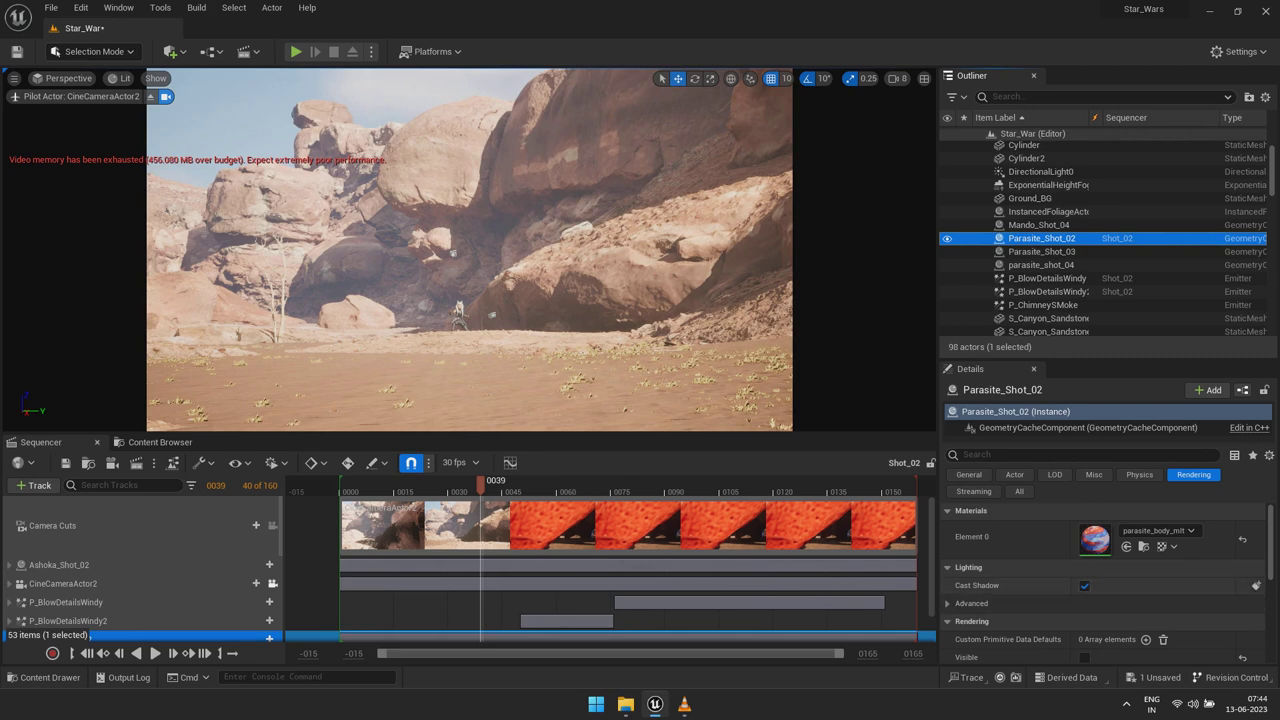
pyautogui.click(1084, 657)
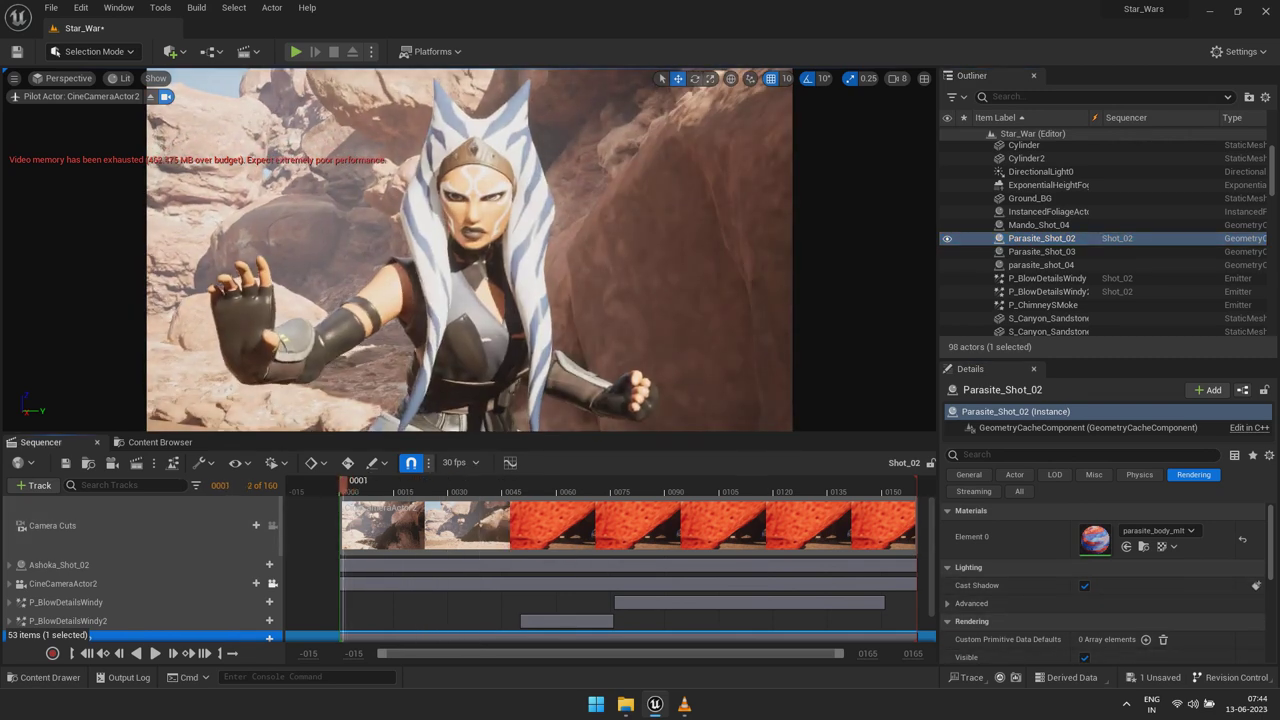
# Play Shot_02 past frame 0151, then scrub back to frame 0000
pyautogui.press('space')
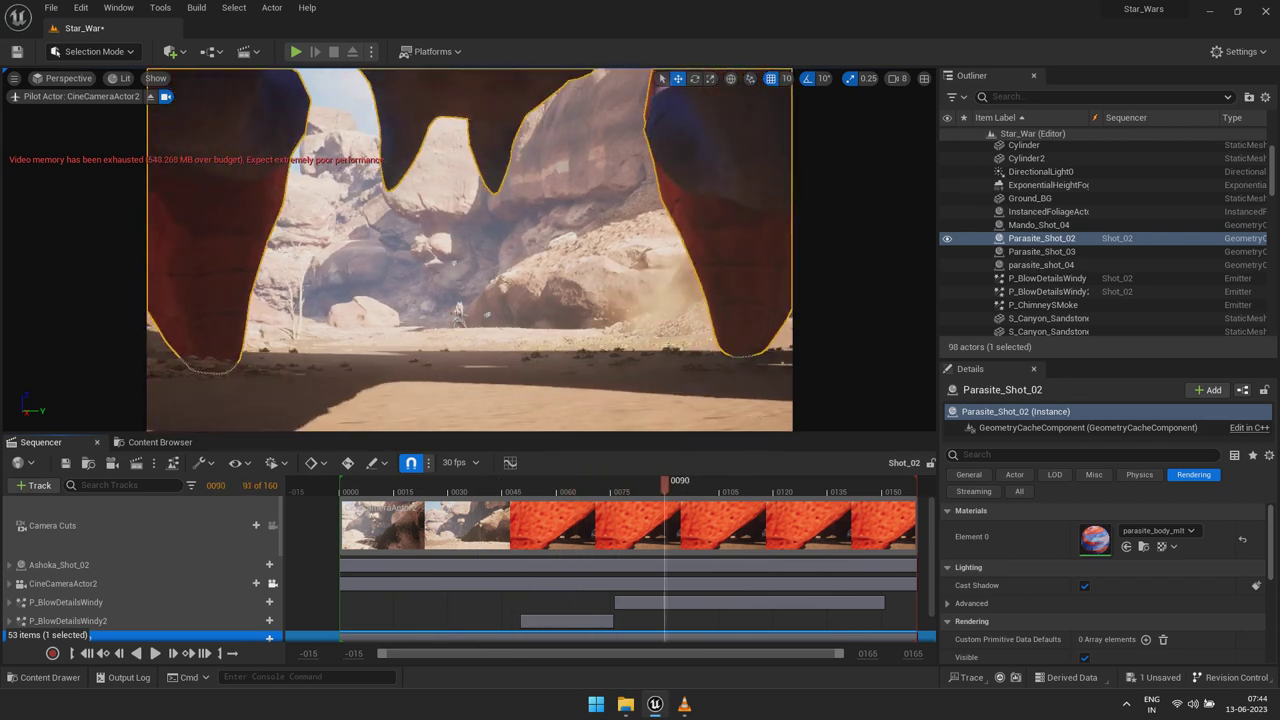
pyautogui.press('Escape')
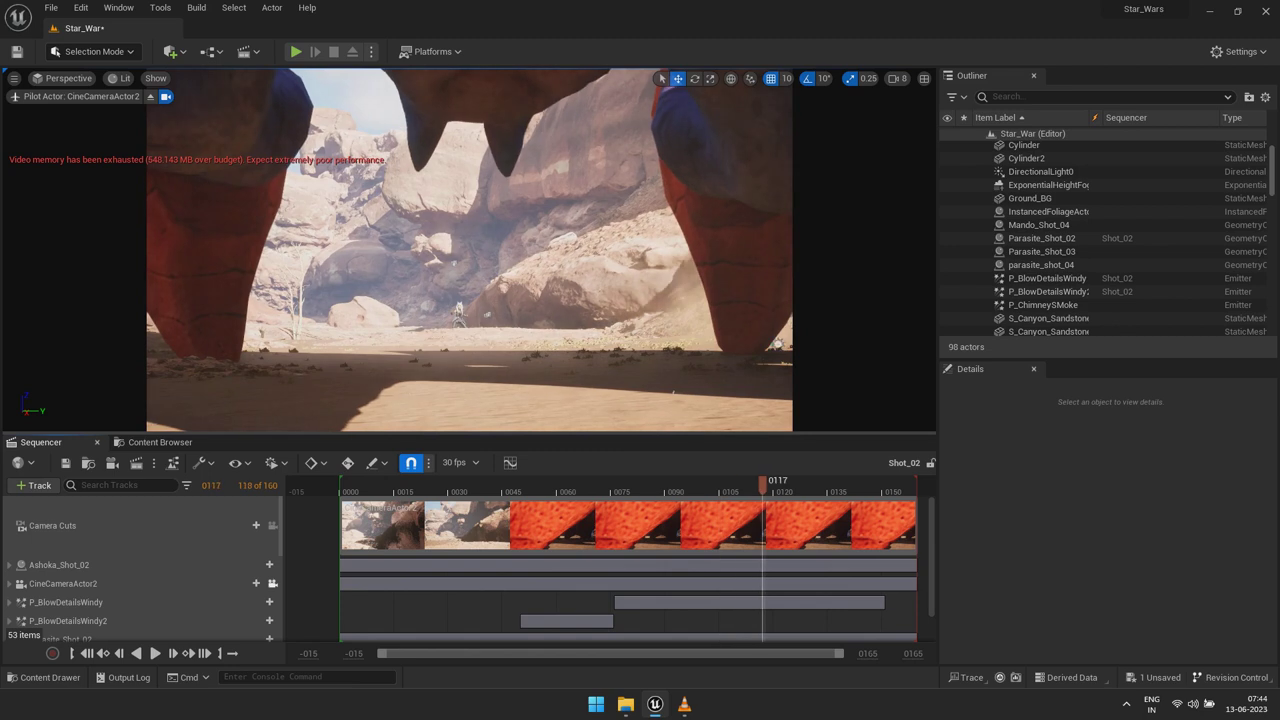
pyautogui.moveTo(876, 520); pyautogui.dragTo(369, 510)
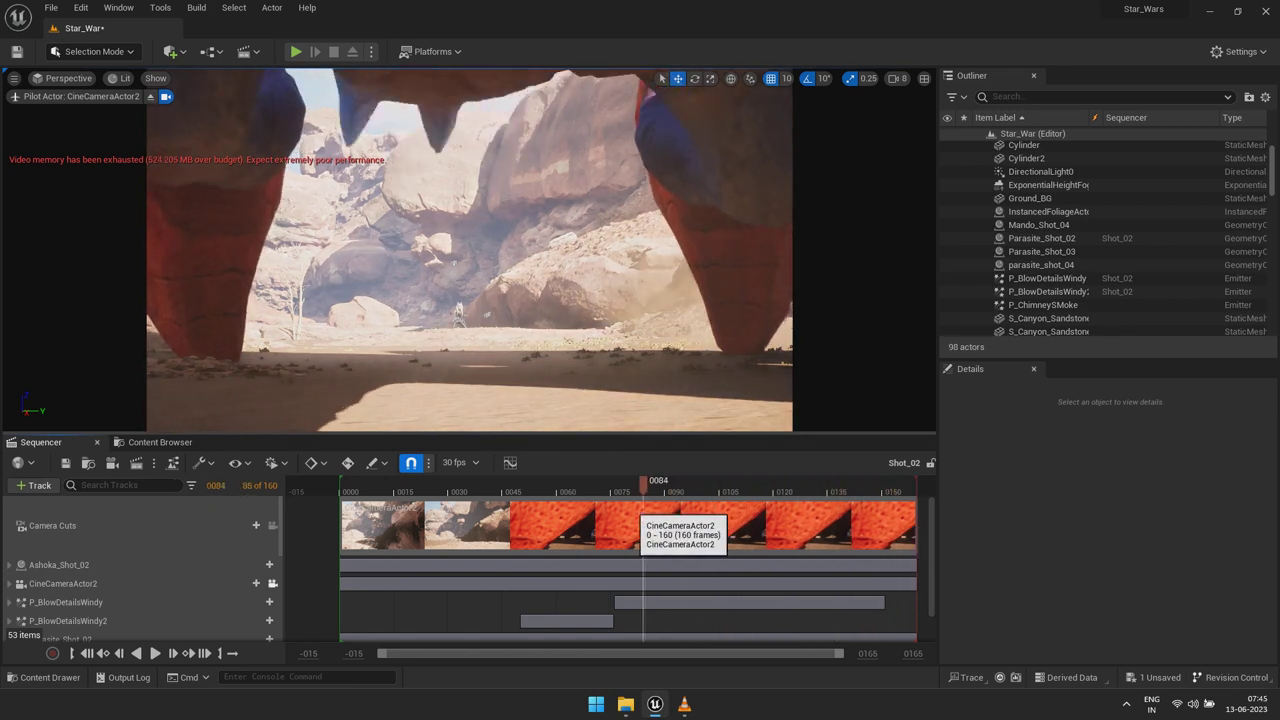
pyautogui.moveTo(369, 510); pyautogui.dragTo(340, 512)
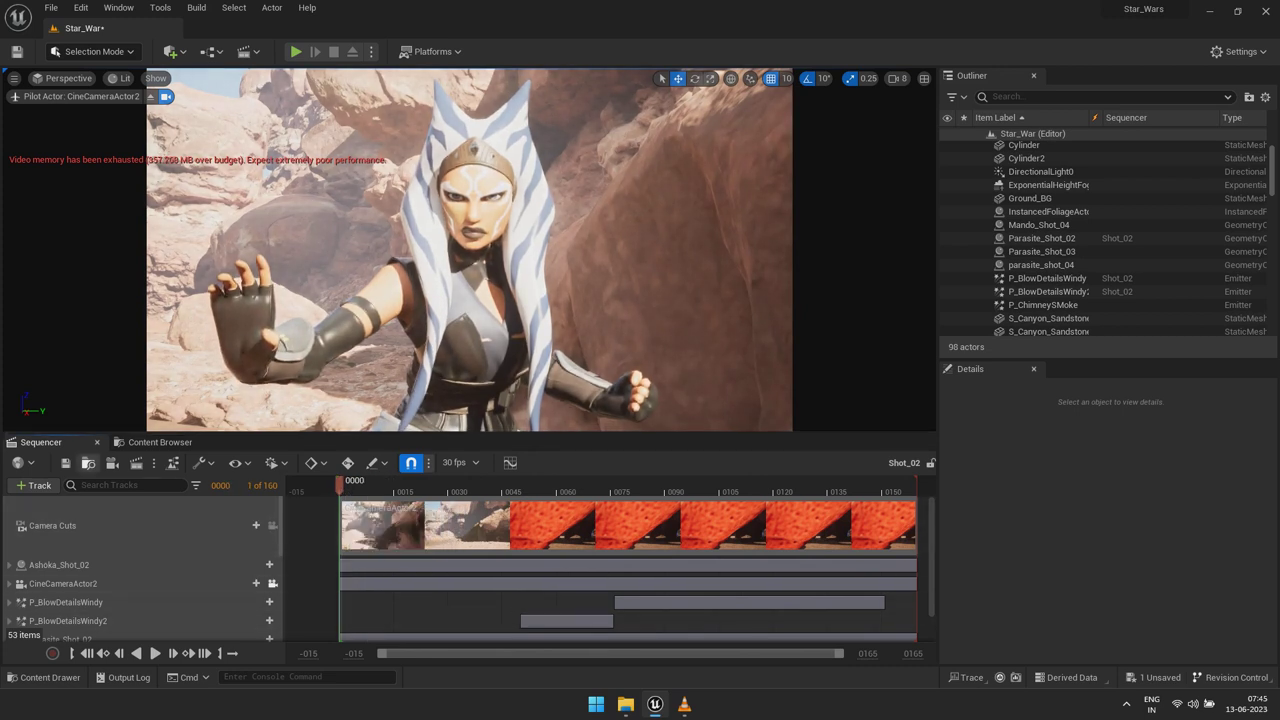
# Close Shot_02, open Shot_01, and make Ashoka_Shot_01 visible
pyautogui.click(97, 442)
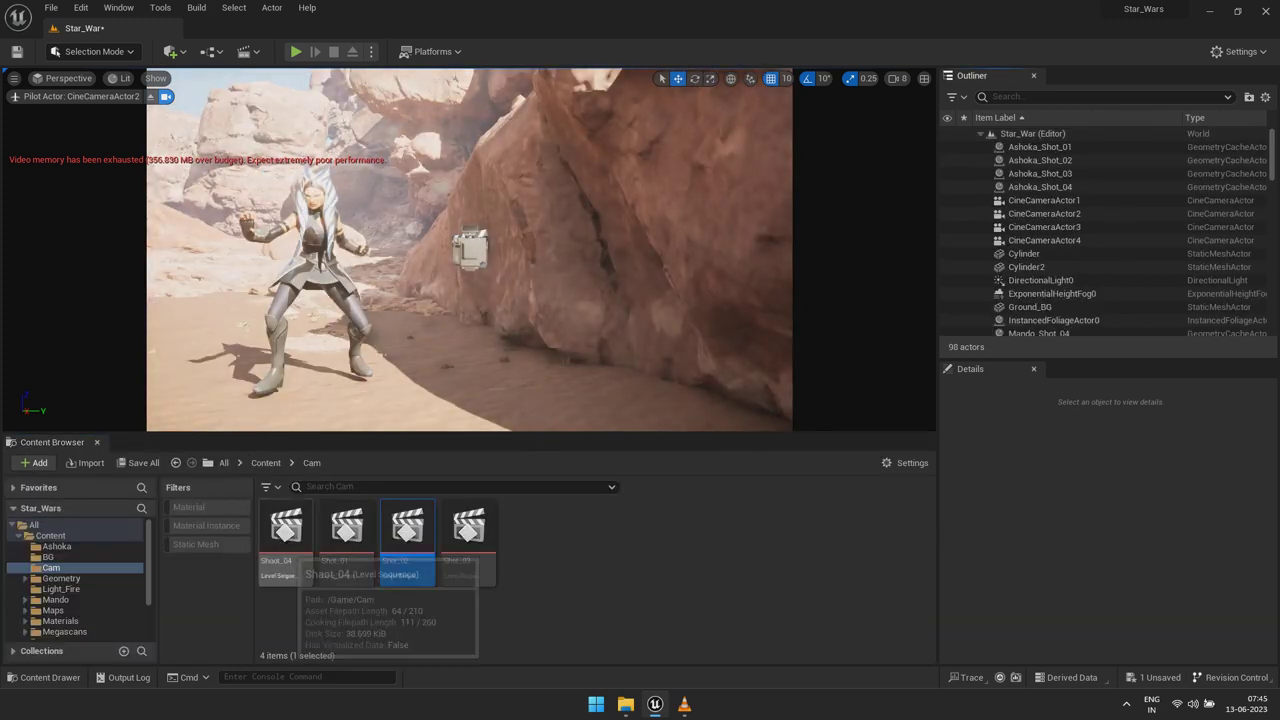
pyautogui.doubleClick(346, 540)
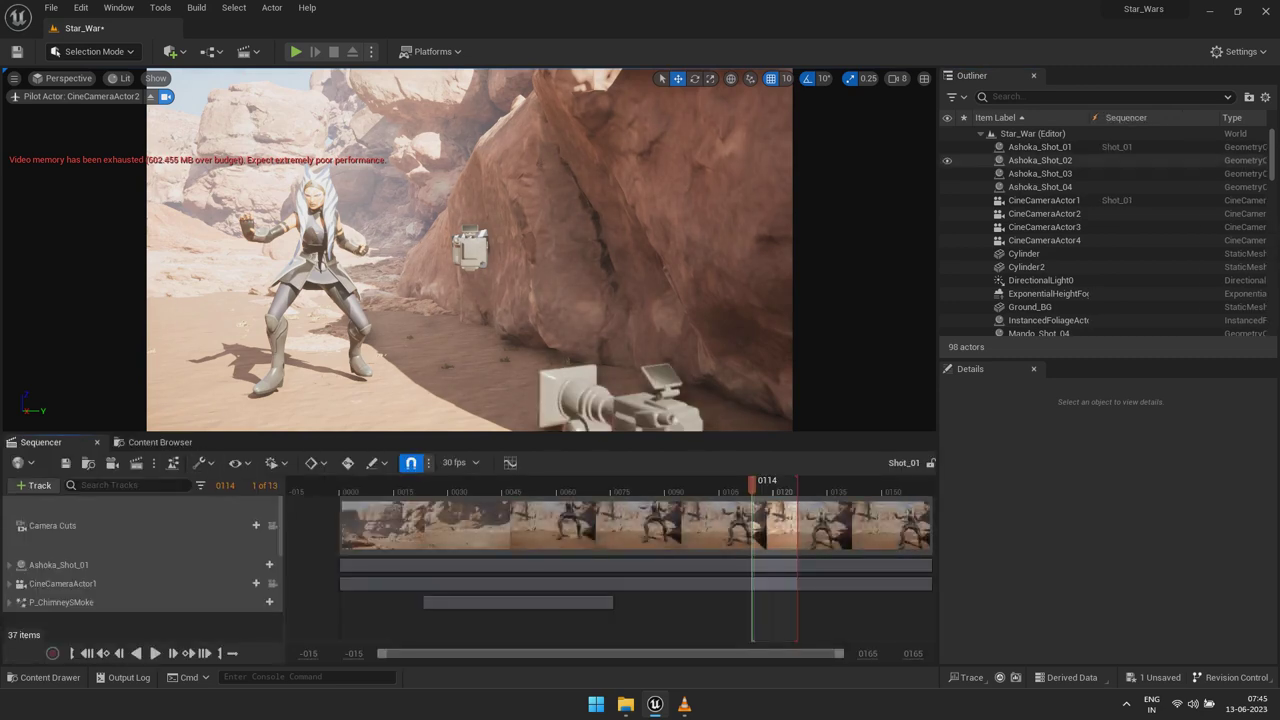
pyautogui.click(1040, 160)
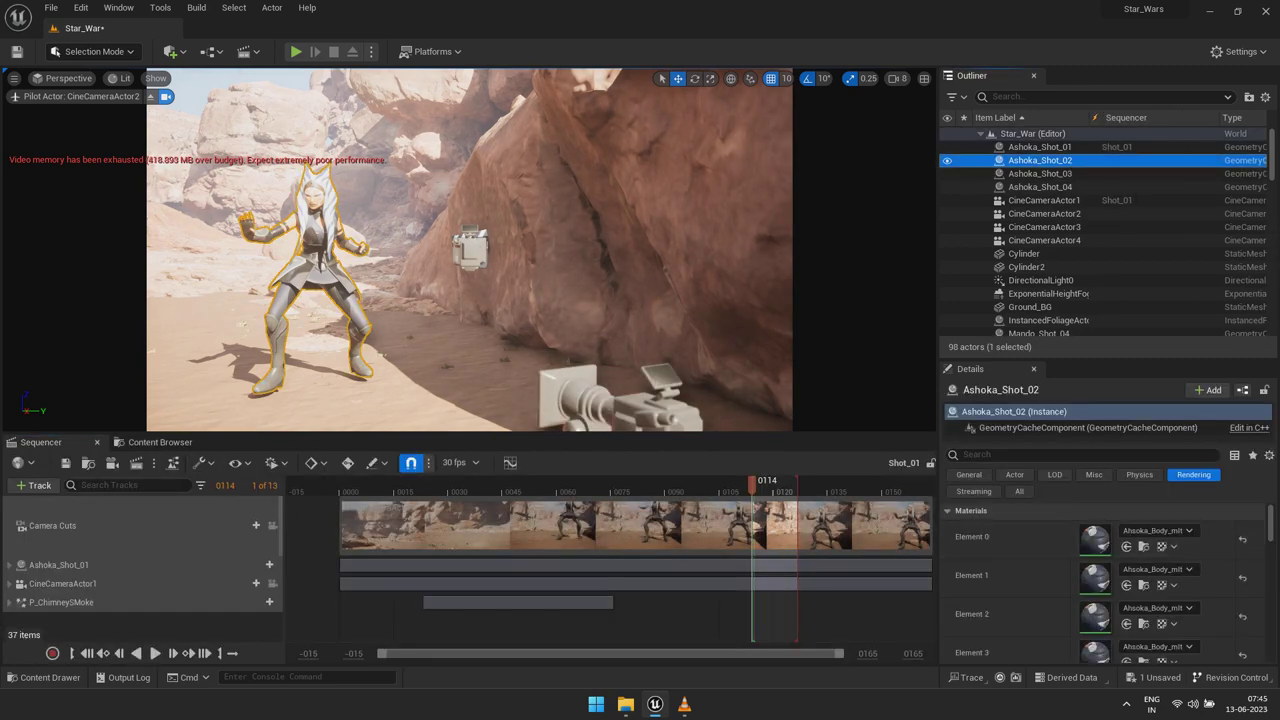
pyautogui.scroll(-10, 1105, 580)
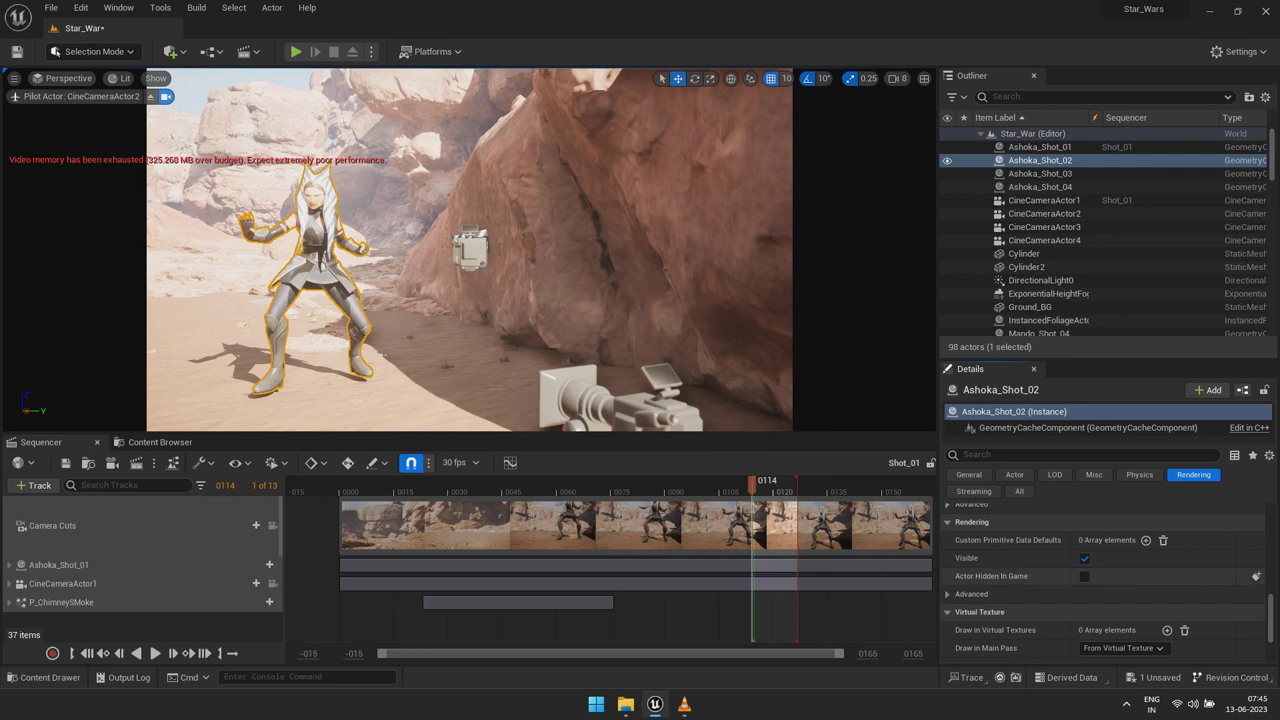
pyautogui.click(1045, 147)
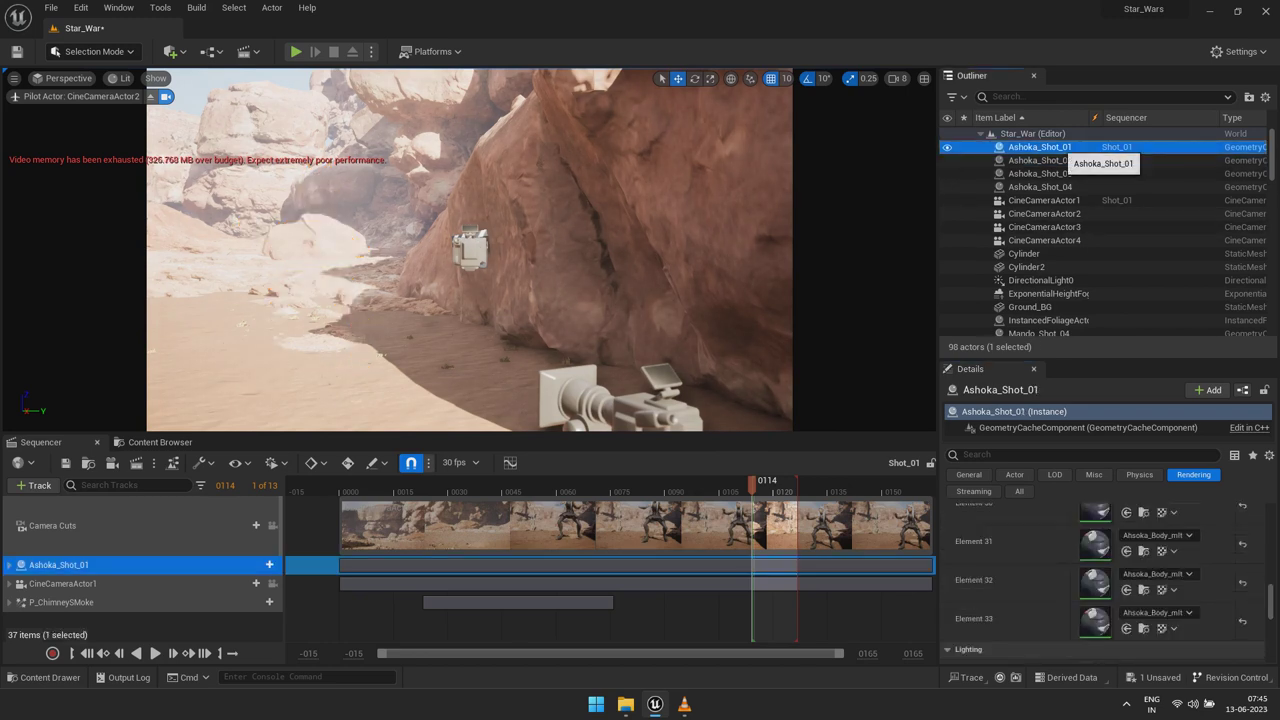
pyautogui.scroll(-5, 1105, 580)
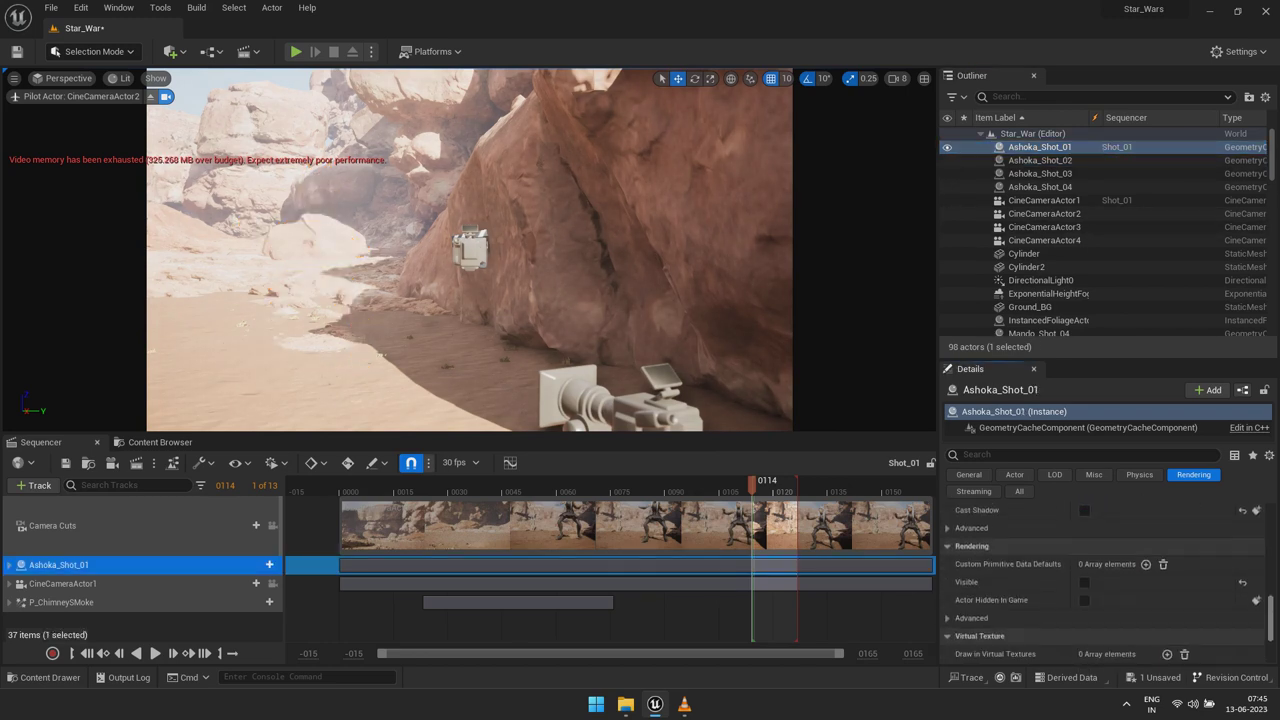
pyautogui.click(1084, 582)
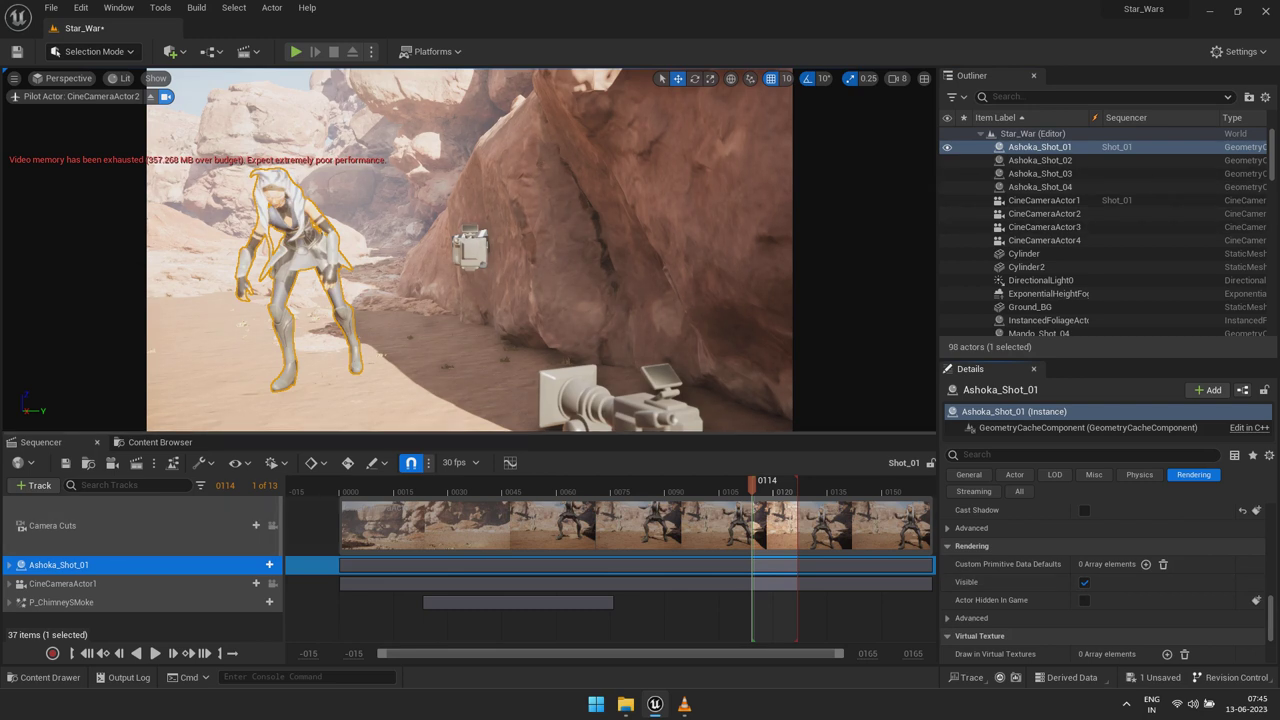
# View Shot_01 through CineCameraActor1 and turn on Cast Shadow for Ashoka_Shot_01
pyautogui.click(68, 78)
pyautogui.click(120, 227)
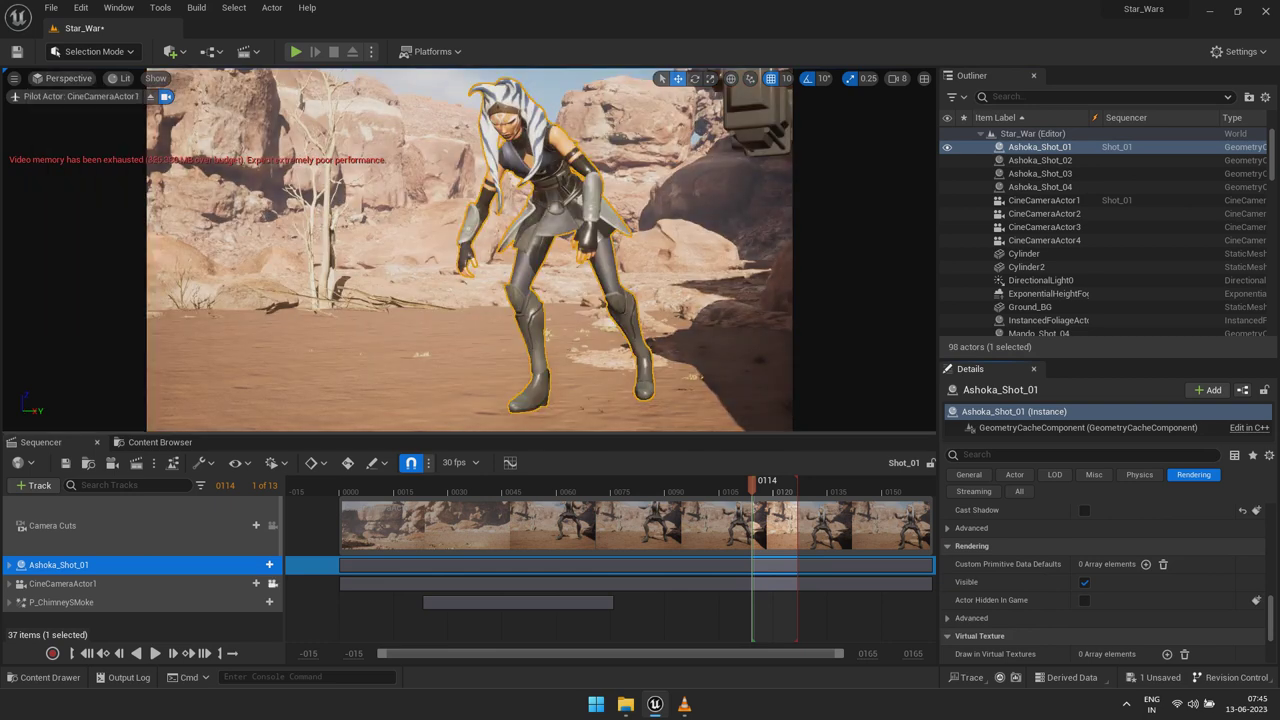
pyautogui.press('Escape')
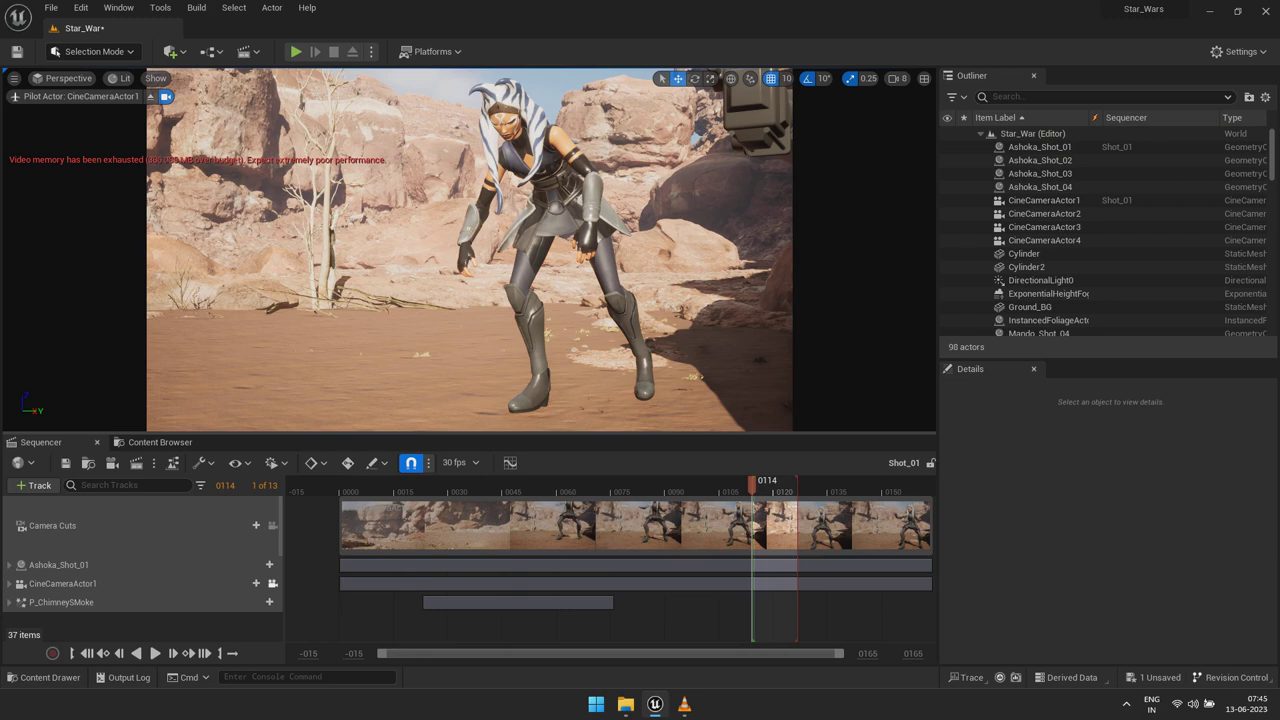
pyautogui.click(58, 564)
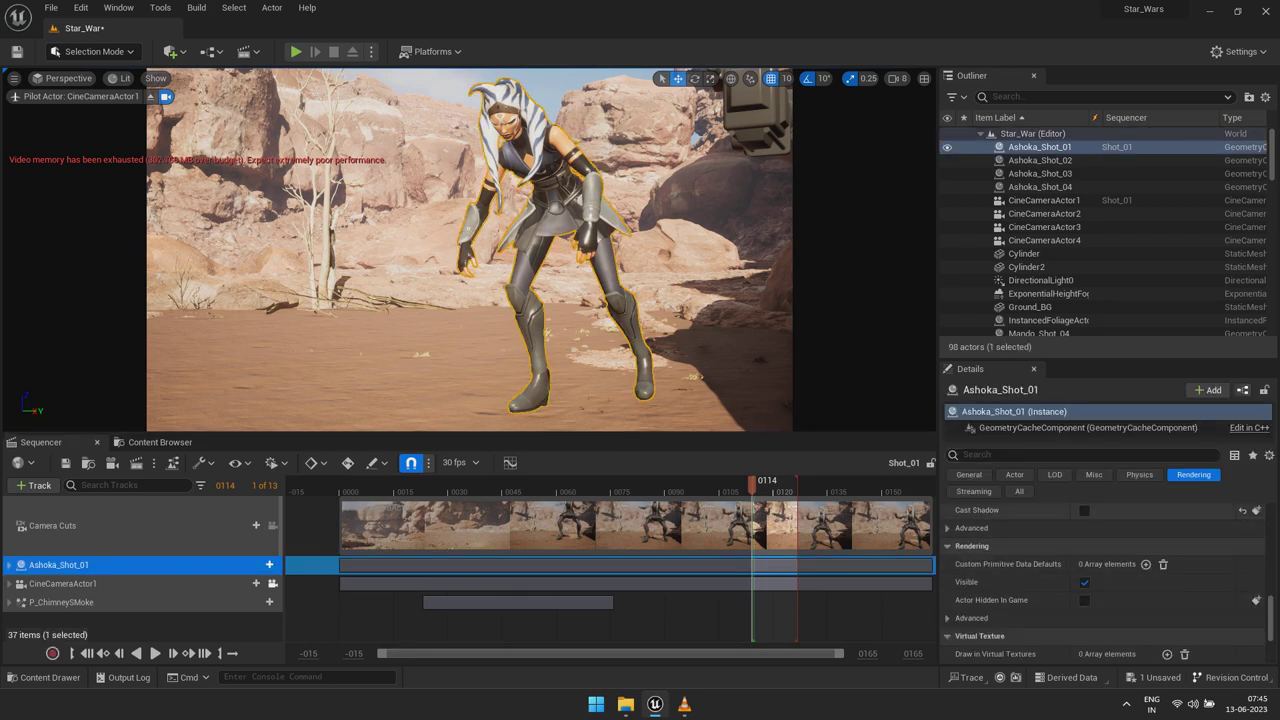
pyautogui.click(1084, 510)
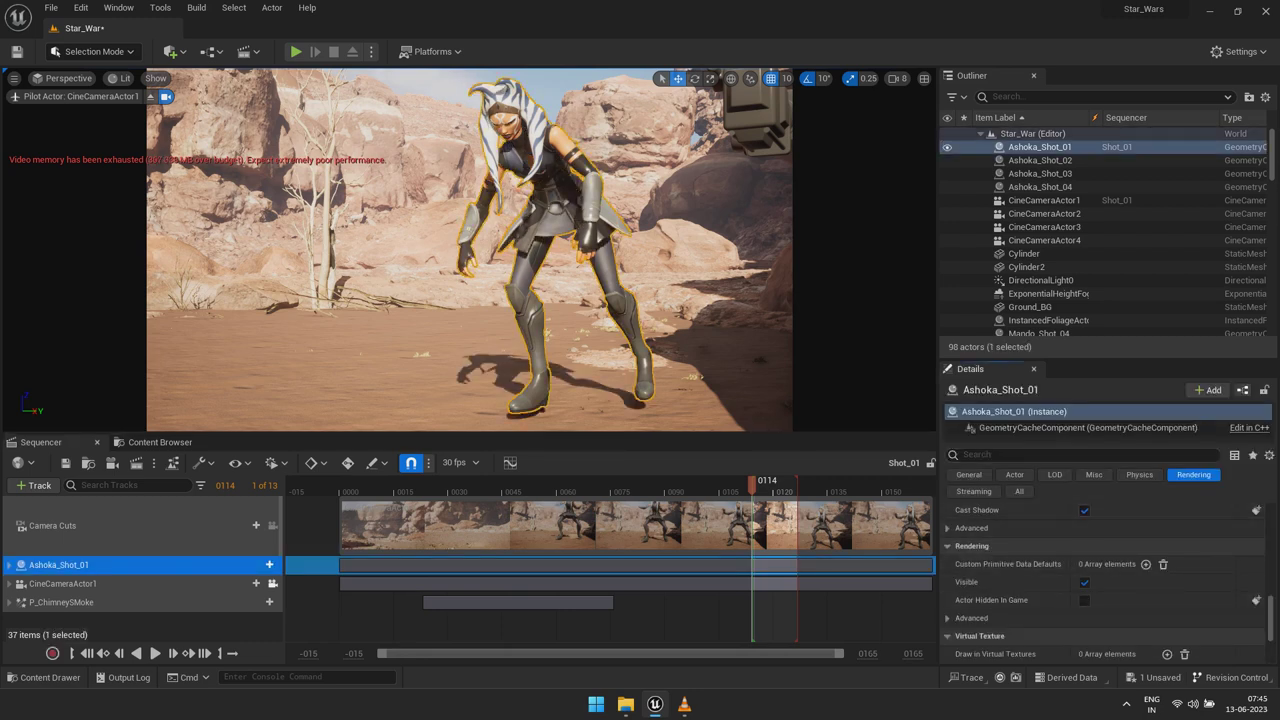
# Extend Shot_01's playback range end marker and play it to frame 0050
pyautogui.moveTo(752, 483); pyautogui.dragTo(339, 483)
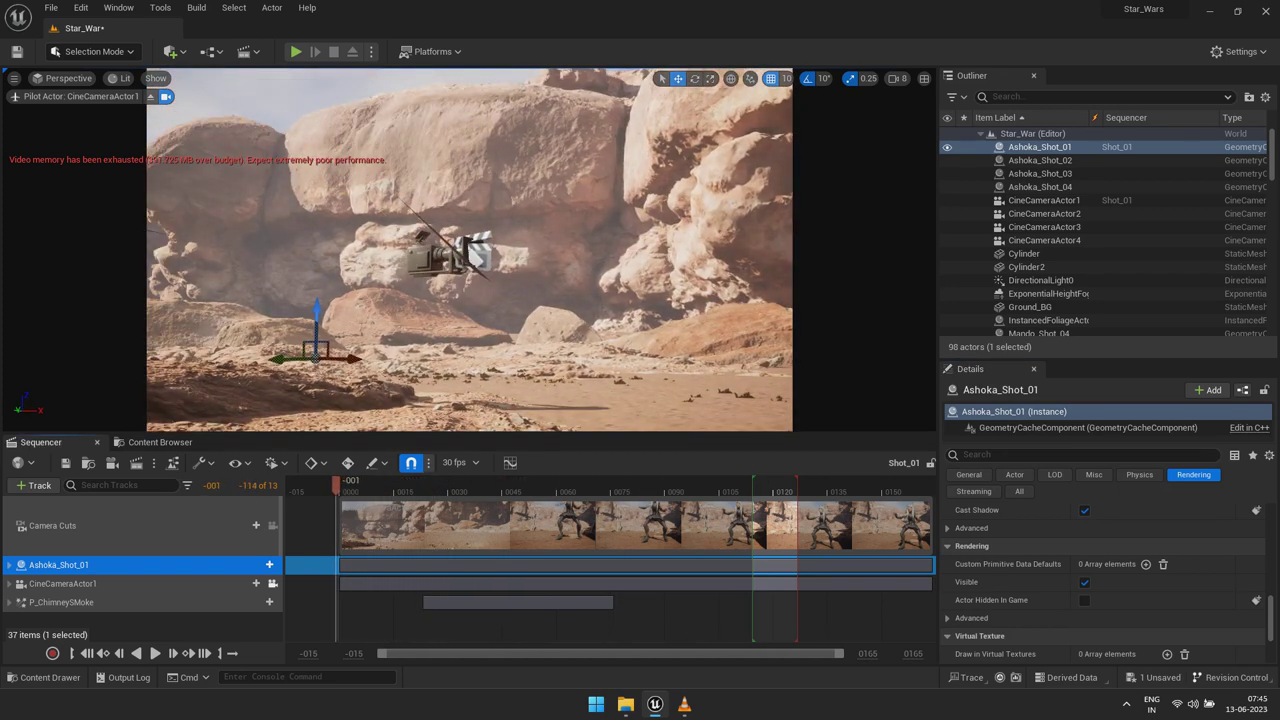
pyautogui.moveTo(796, 483); pyautogui.dragTo(928, 483)
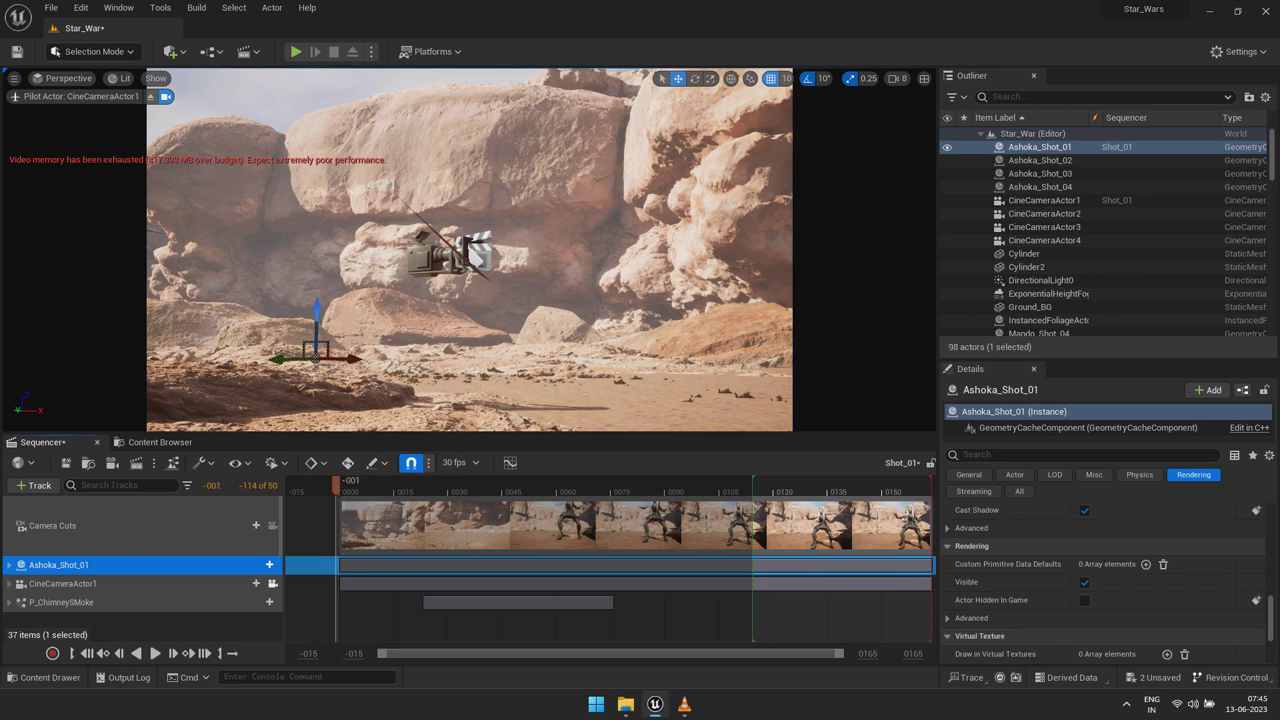
pyautogui.press('Escape')
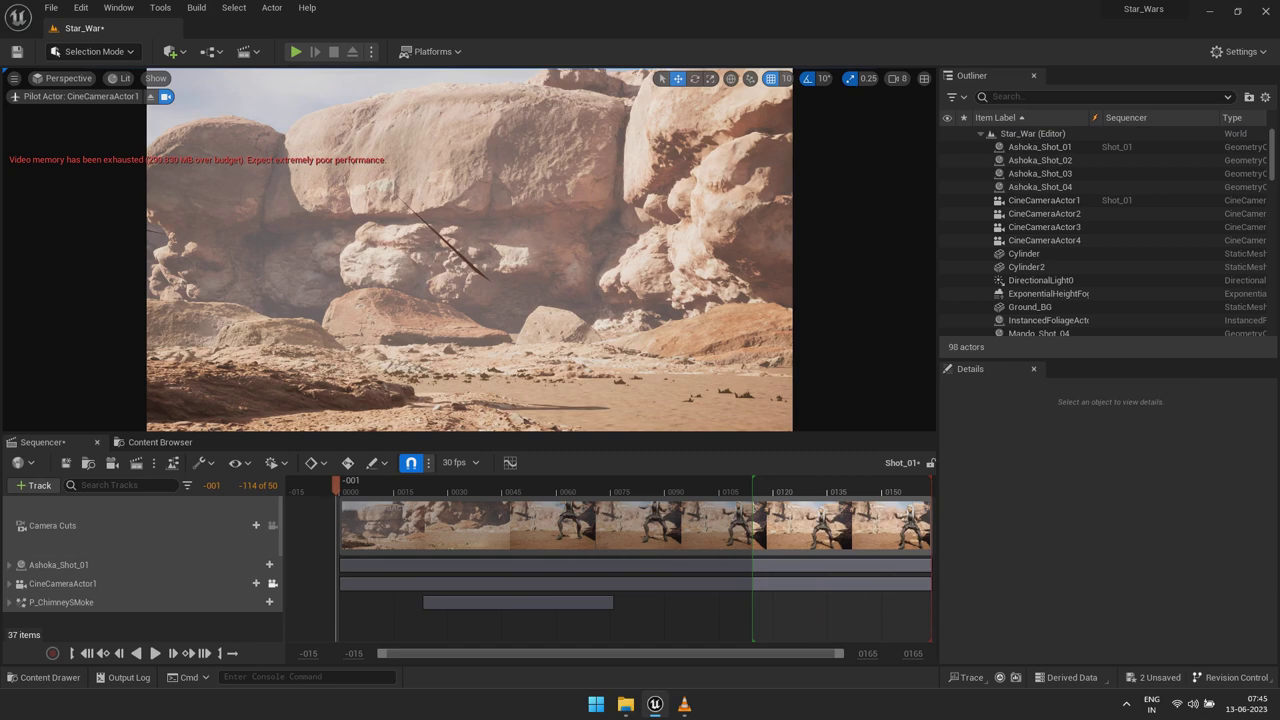
pyautogui.press('space')
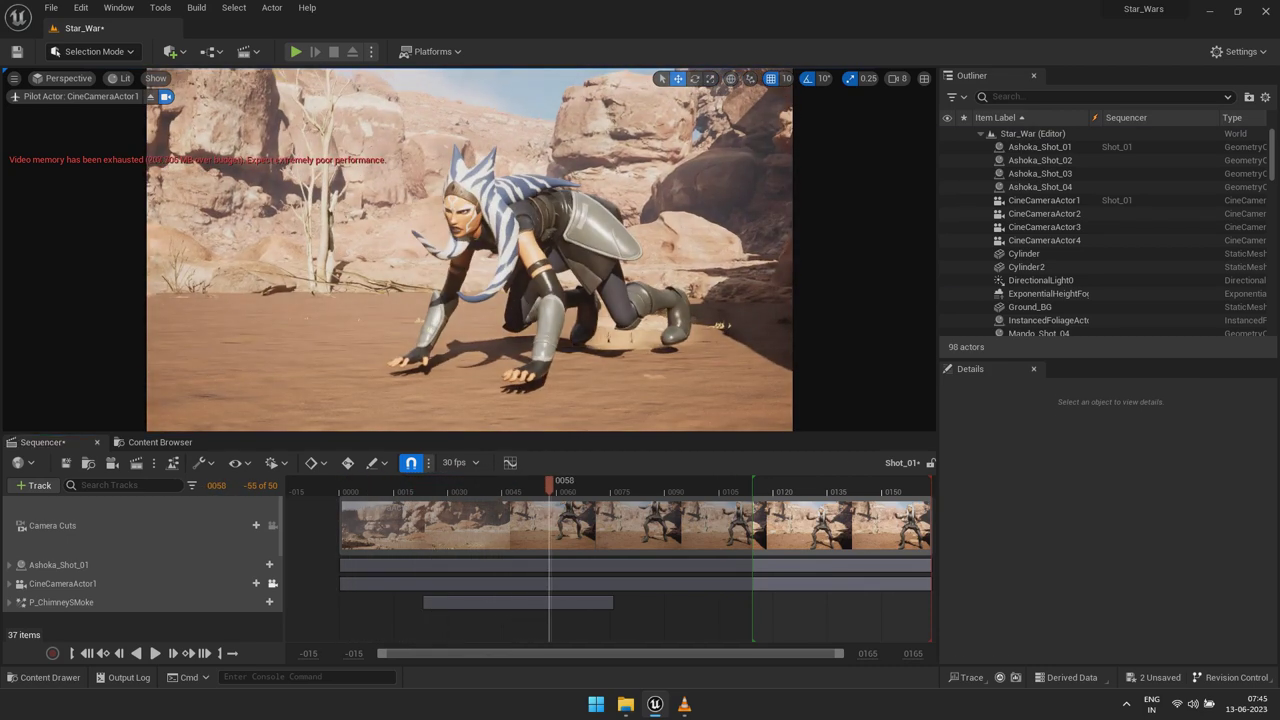
pyautogui.click(1030, 307)
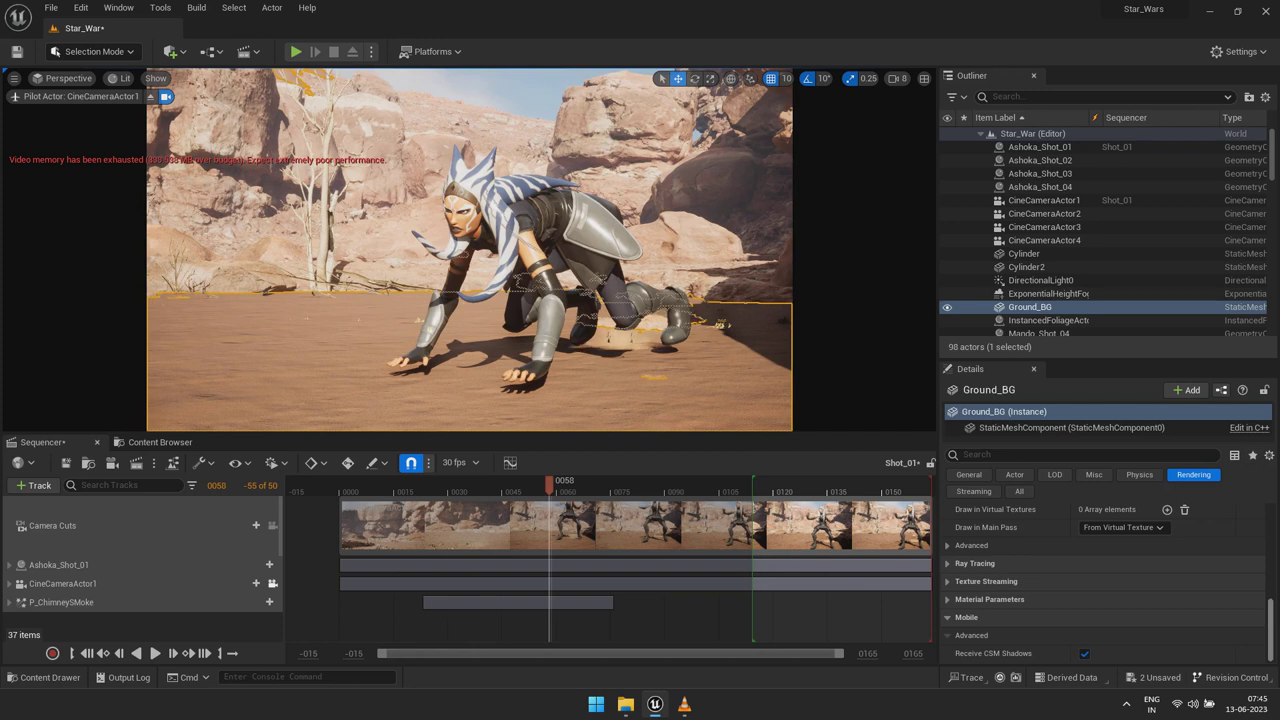
pyautogui.scroll(10, 1105, 580)
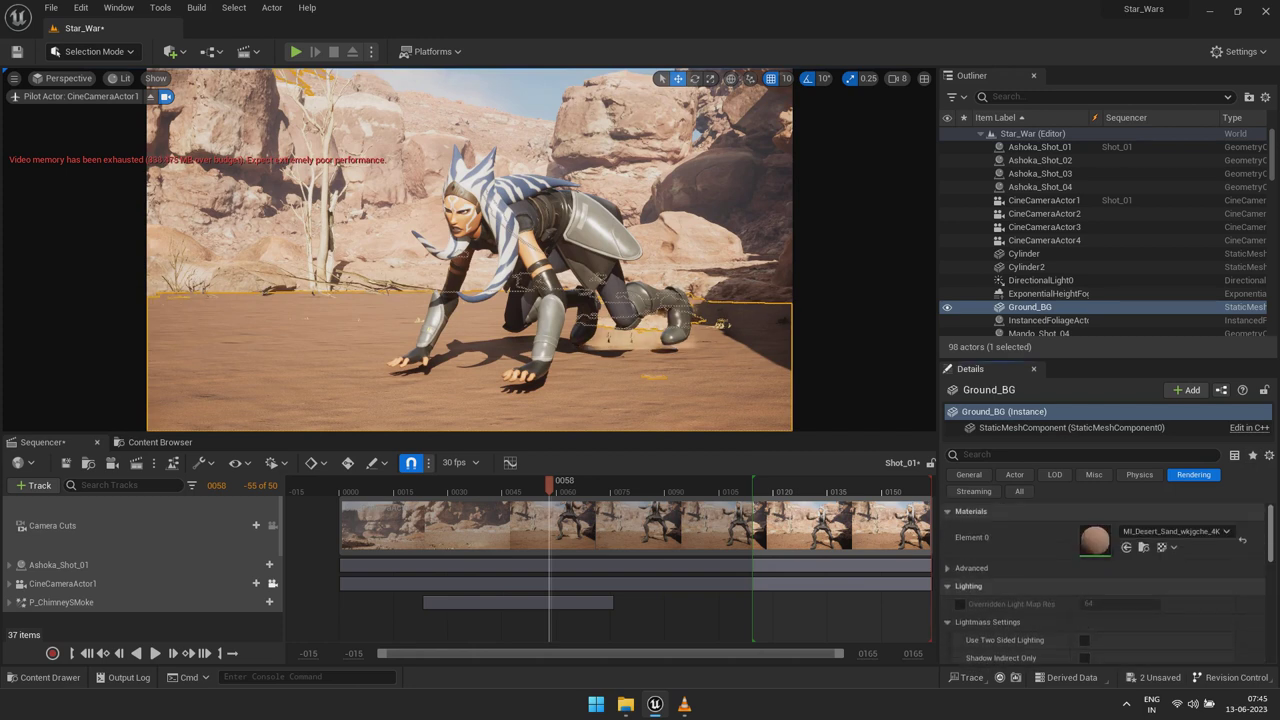
pyautogui.click(968, 474)
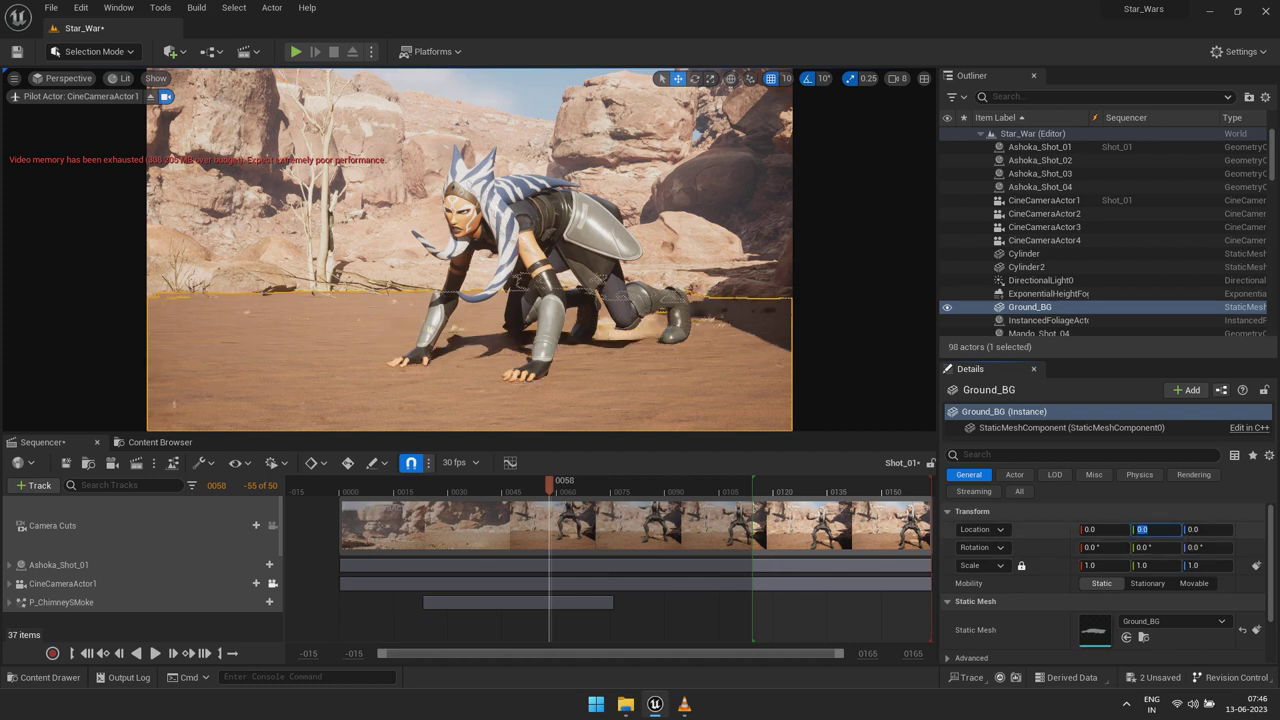
pyautogui.press('Escape')
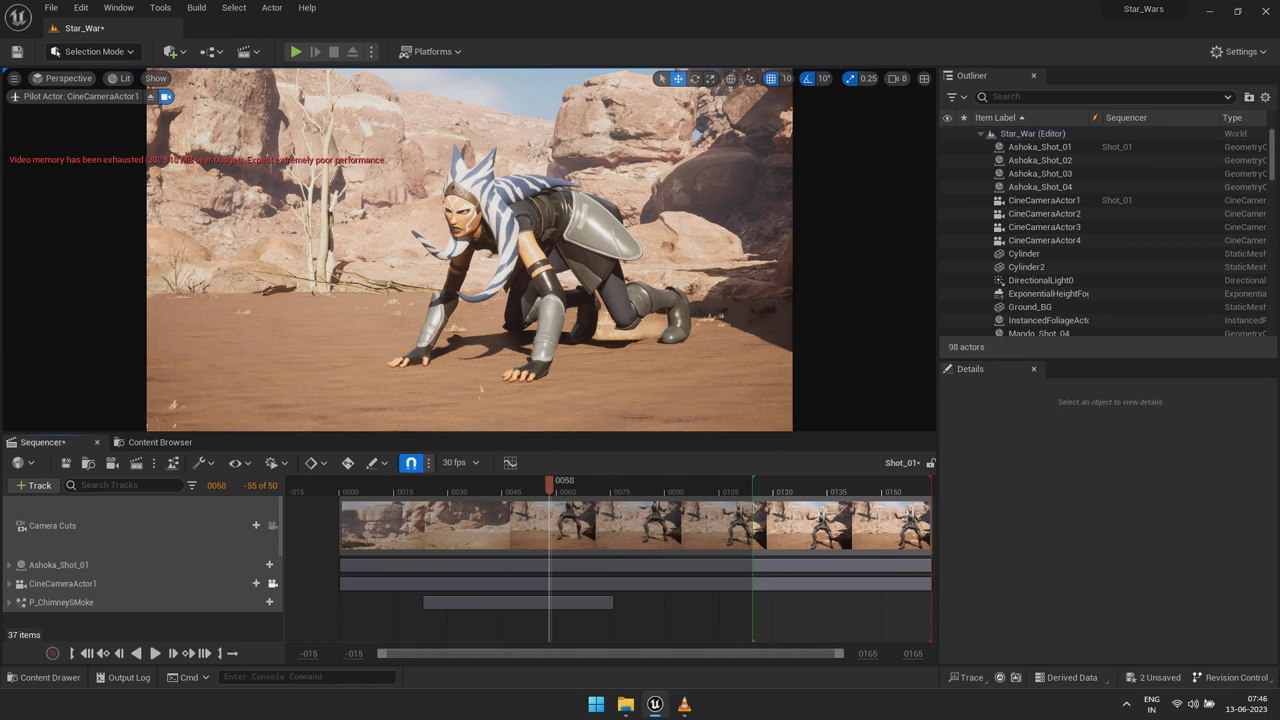
pyautogui.press('Up')
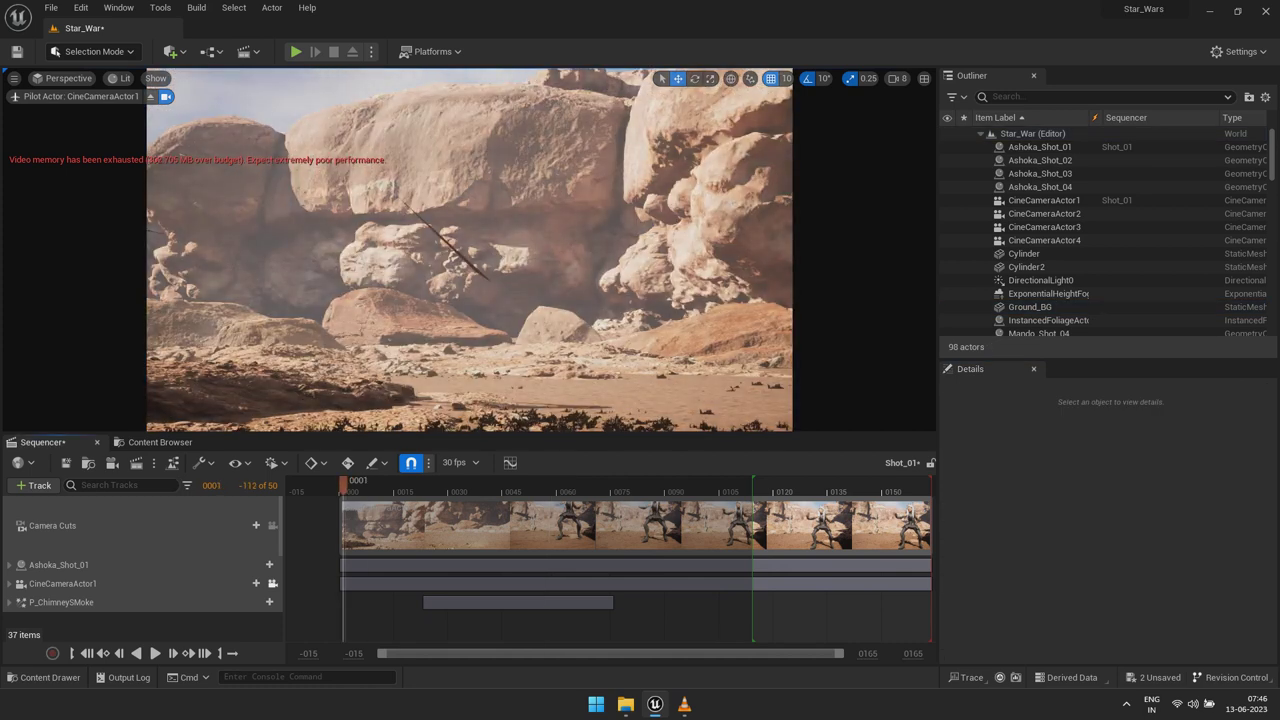
# Play and replay Shot_01 to frame 0157, then bring VLC media player to the front
pyautogui.press('space')
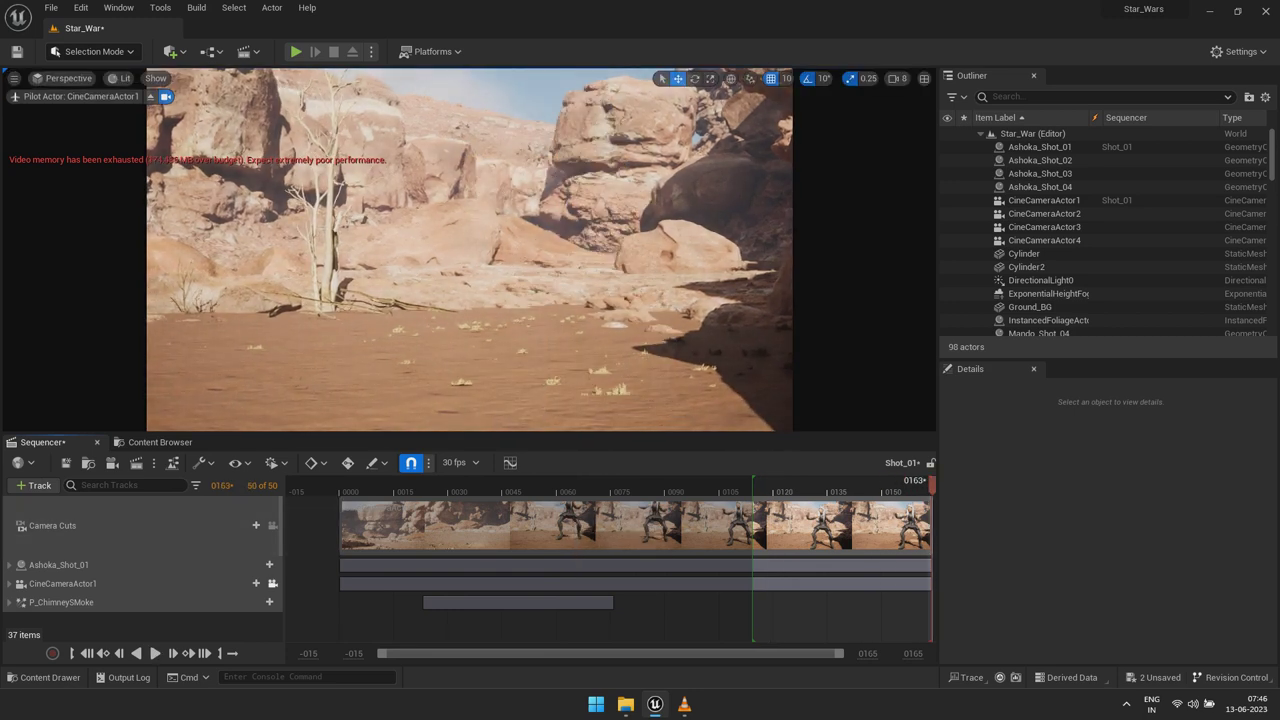
pyautogui.press('space')
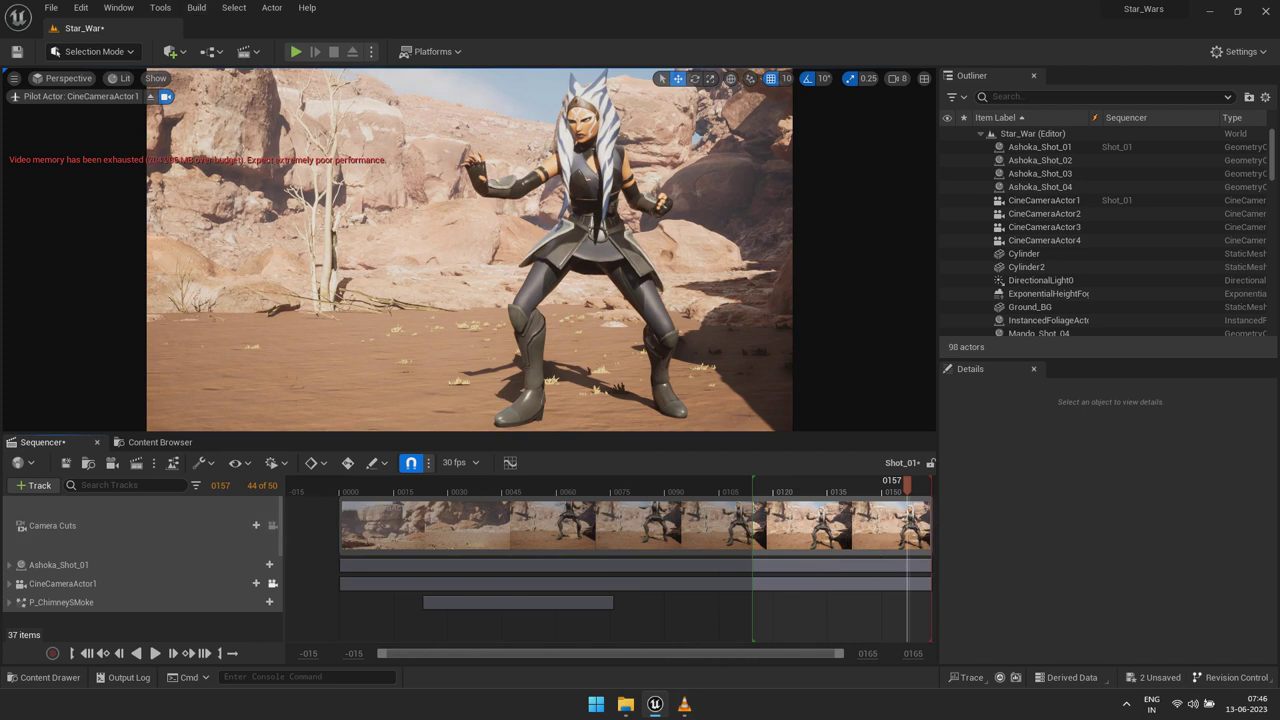
pyautogui.click(684, 704)
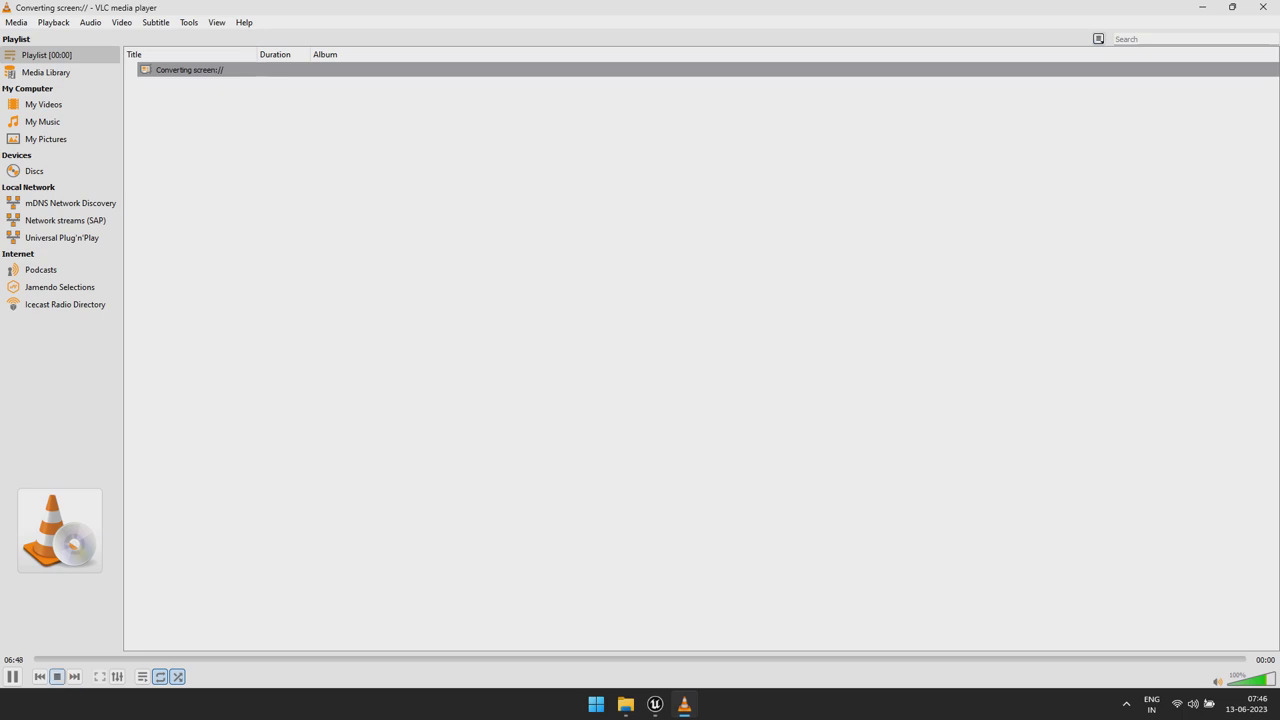